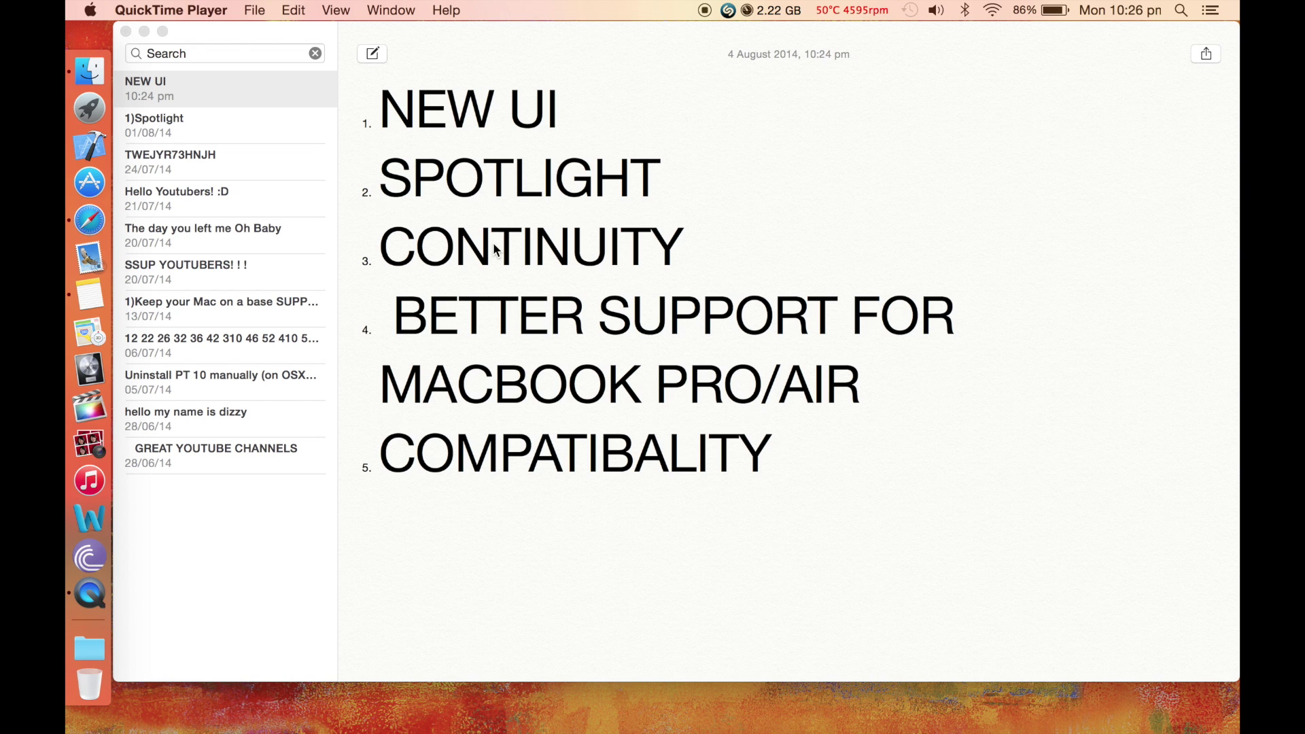
# Open About This Mac from the Apple menu to view the OS X Yosemite 10.10 overview
pyautogui.click(91, 9)
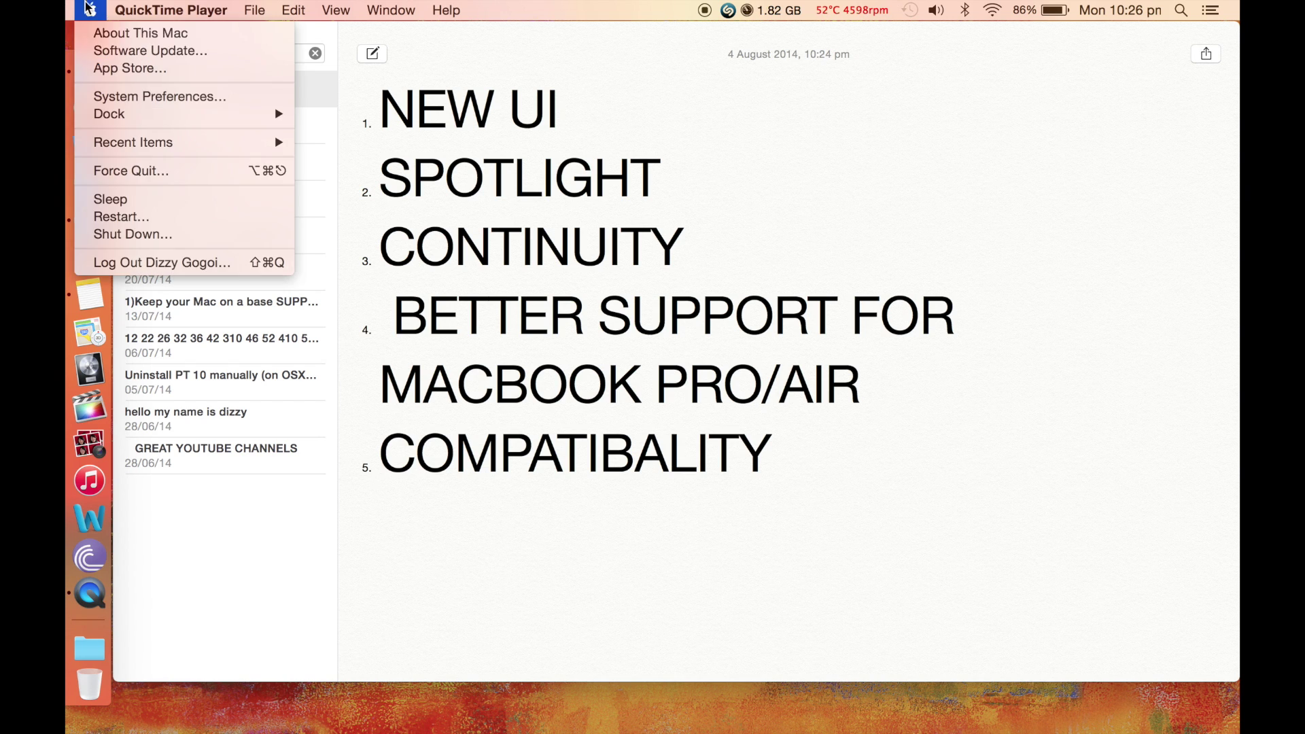
pyautogui.click(97, 39)
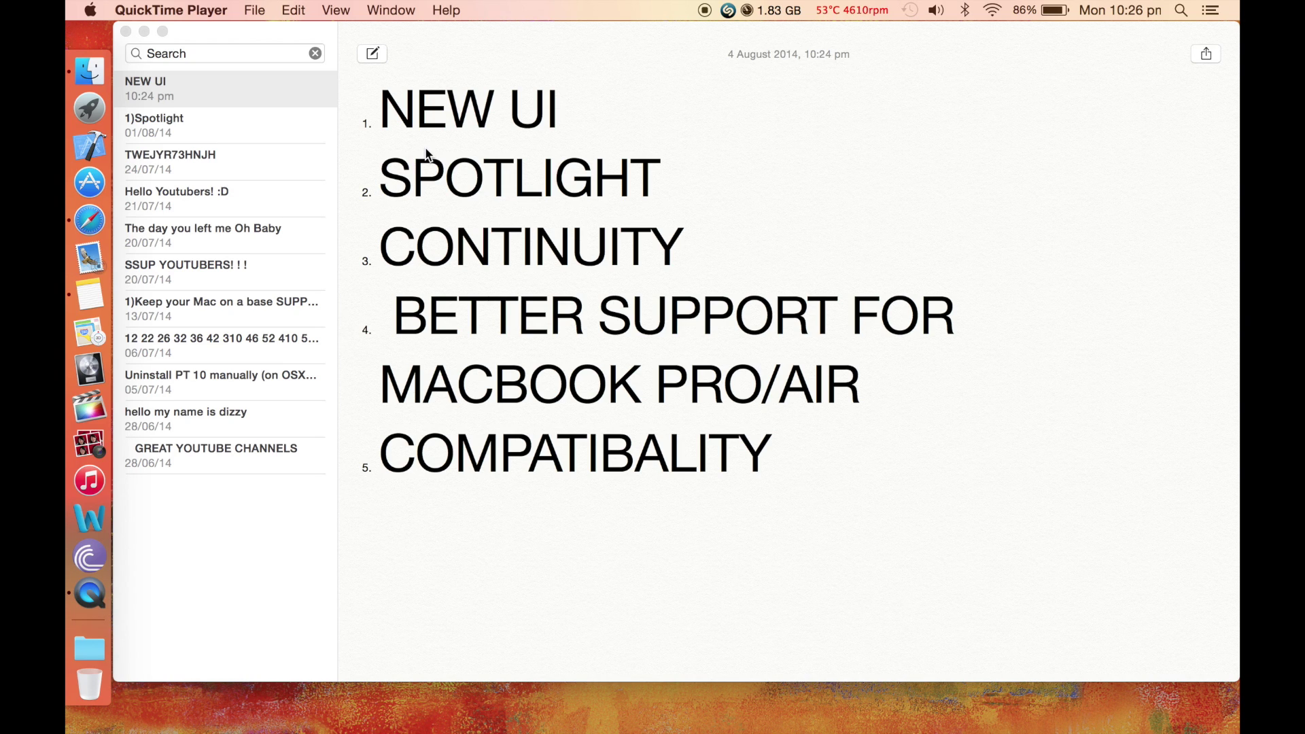
# Restore Notes, select the 'NEW UI' title, and minimize the Notes window again
pyautogui.click(144, 31)
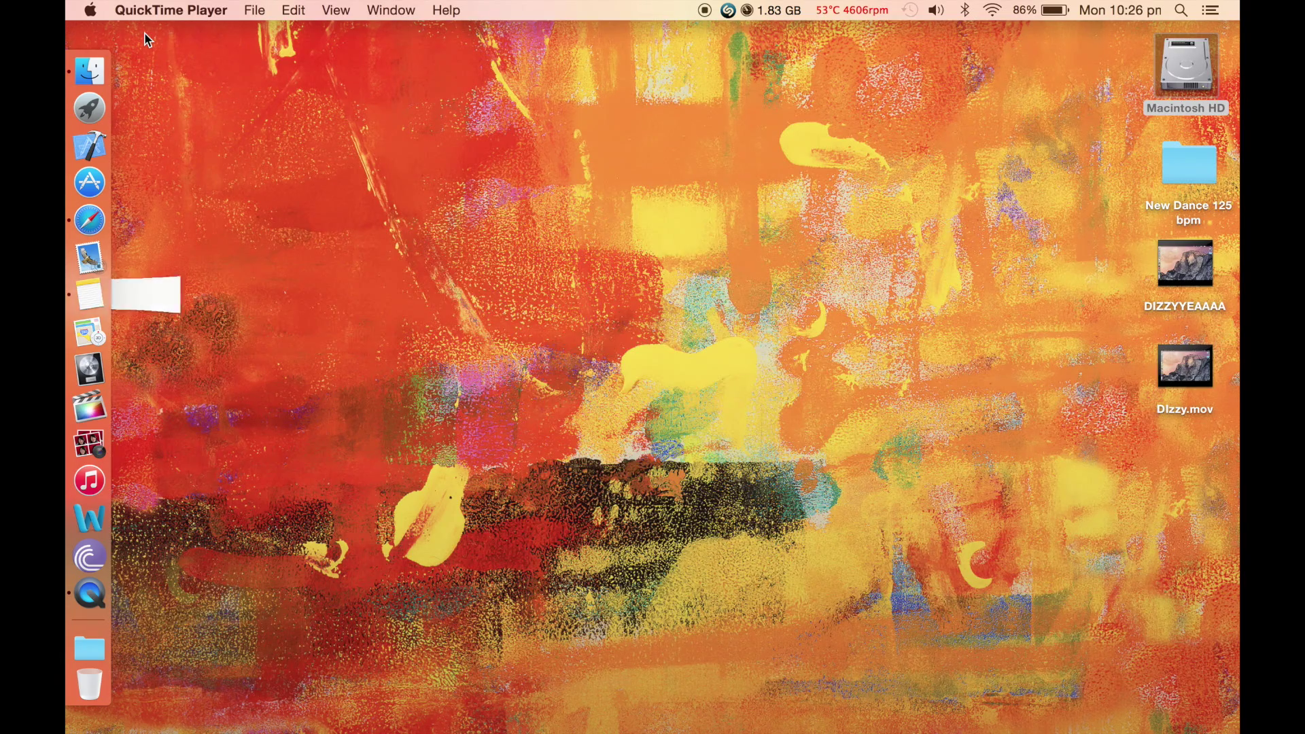
pyautogui.click(82, 294)
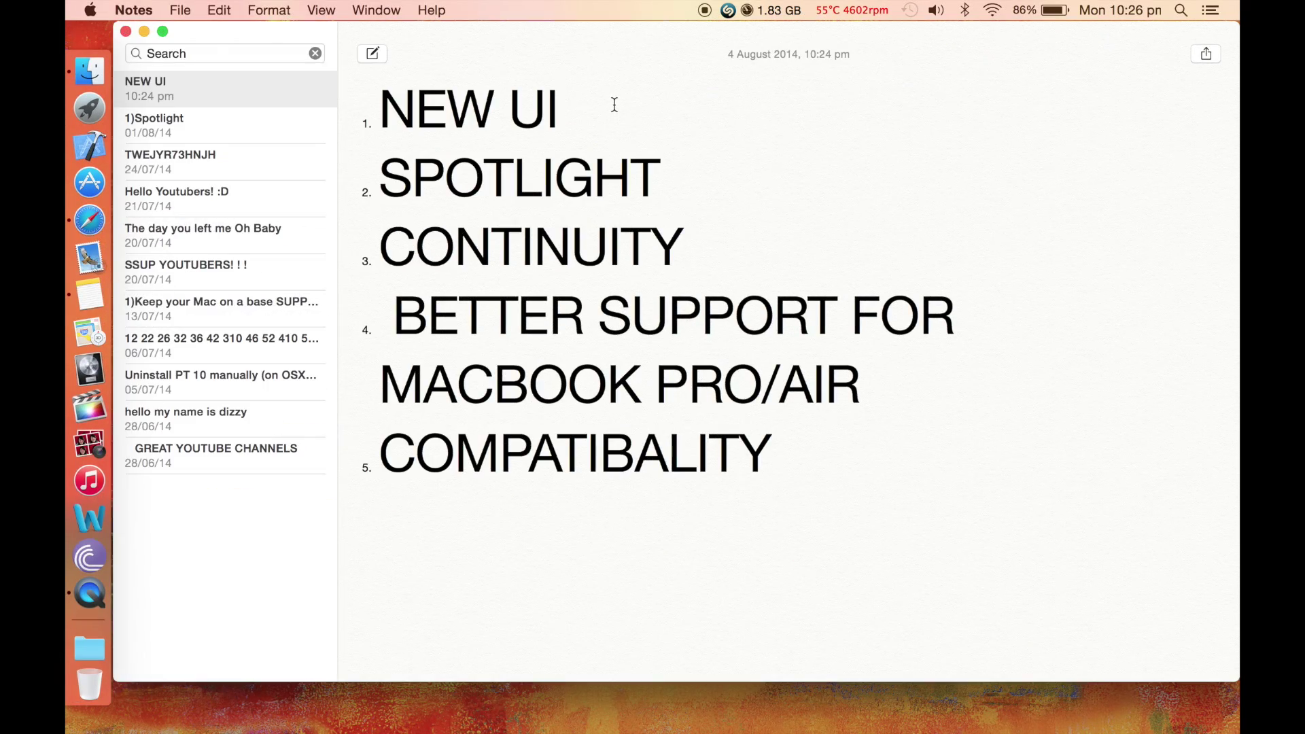
pyautogui.click(614, 105)
pyautogui.moveTo(614, 104); pyautogui.dragTo(373, 101)
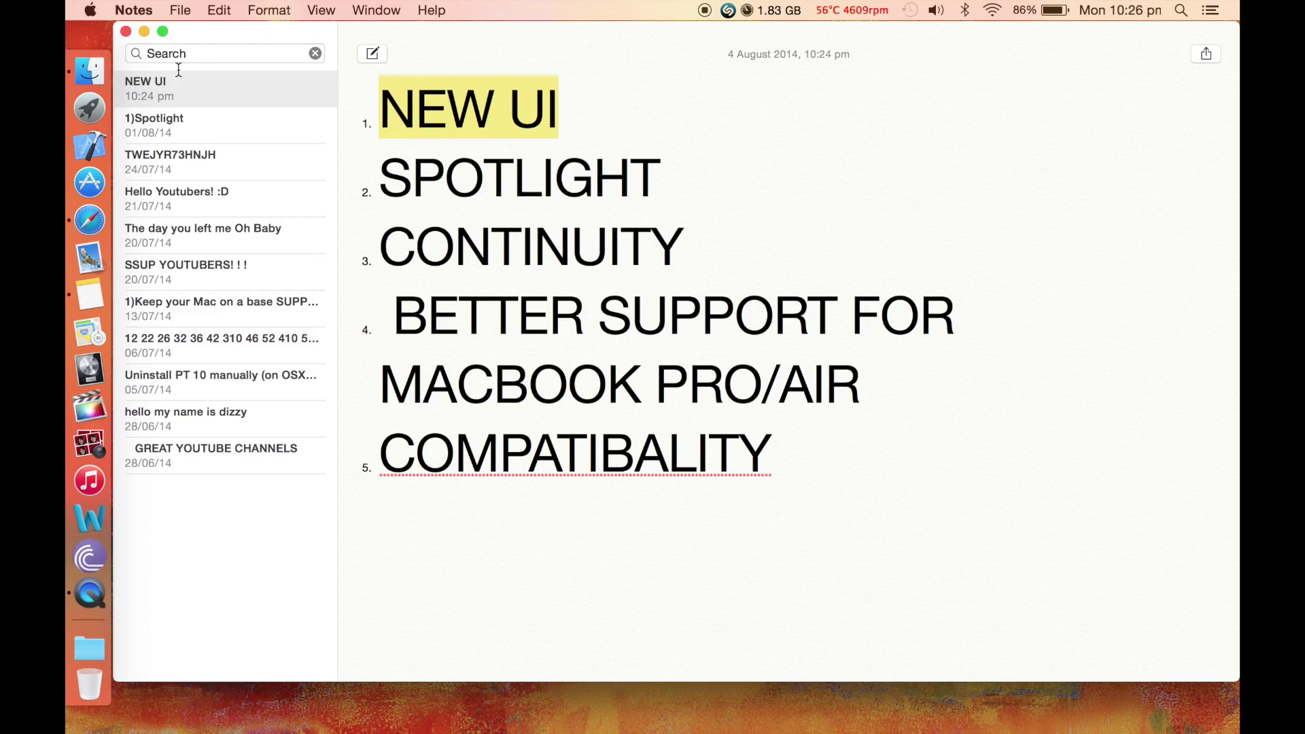
pyautogui.click(146, 32)
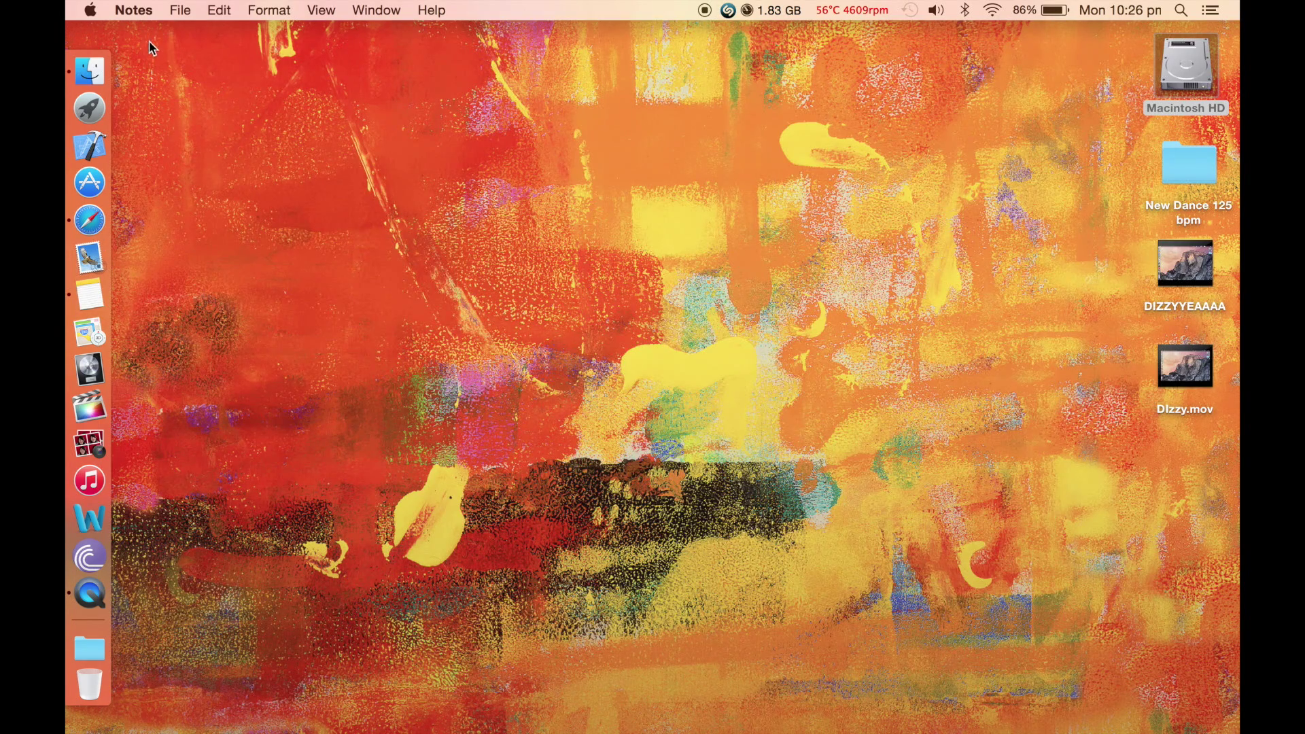
# Open the Macintosh HD drive from the desktop and scroll through its contents
pyautogui.doubleClick(1186, 68)
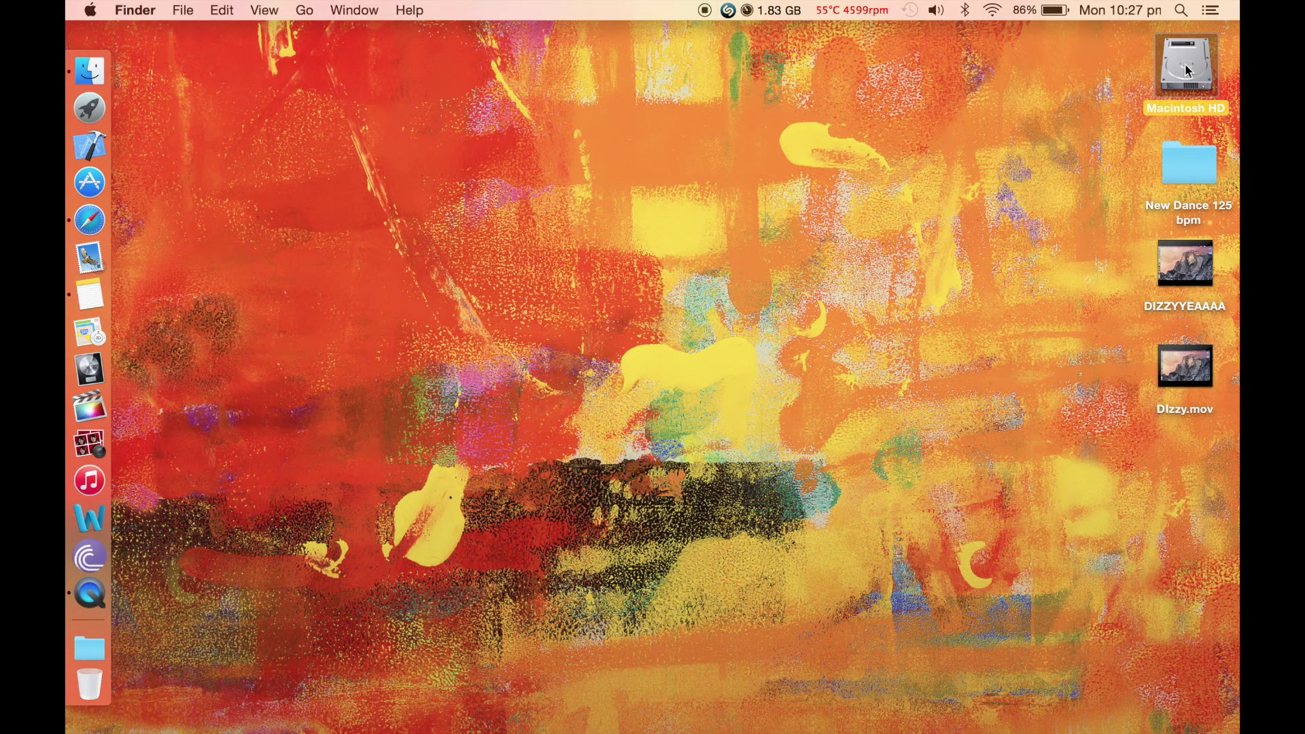
pyautogui.scroll(-8, 470, 354)
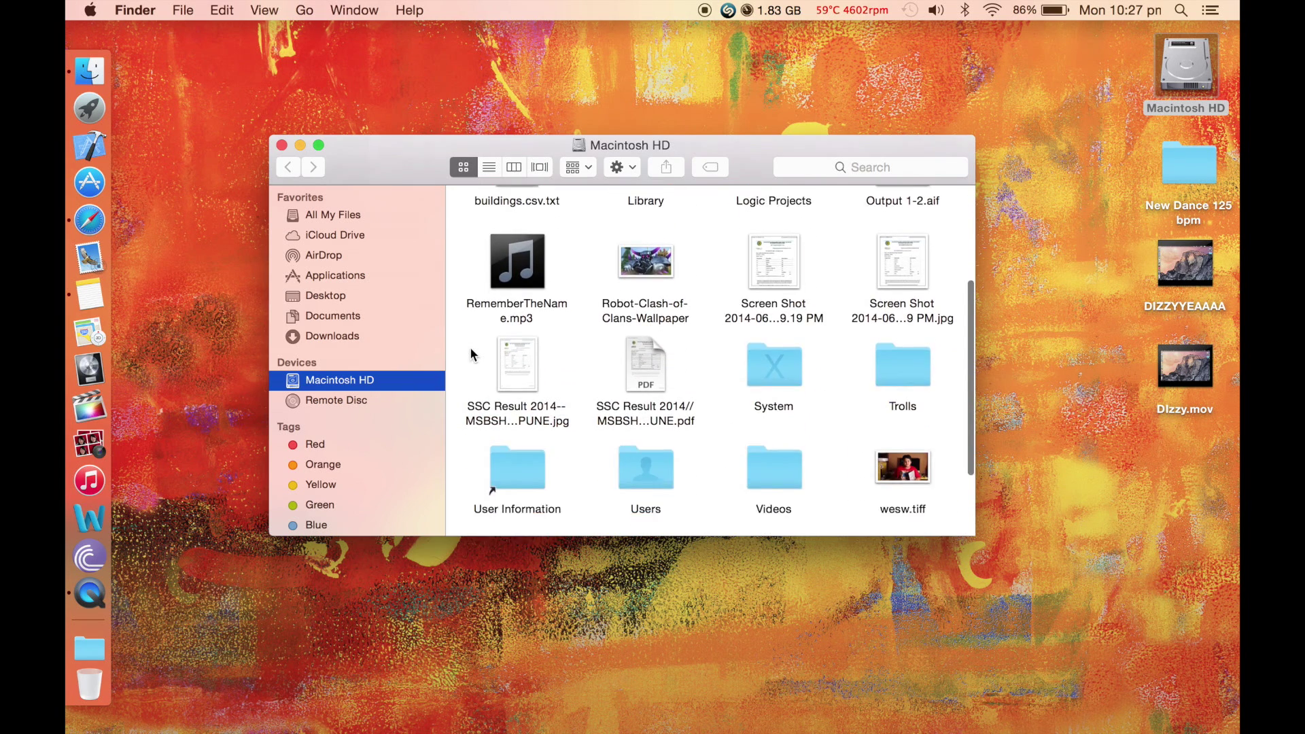
pyautogui.scroll(3, 470, 353)
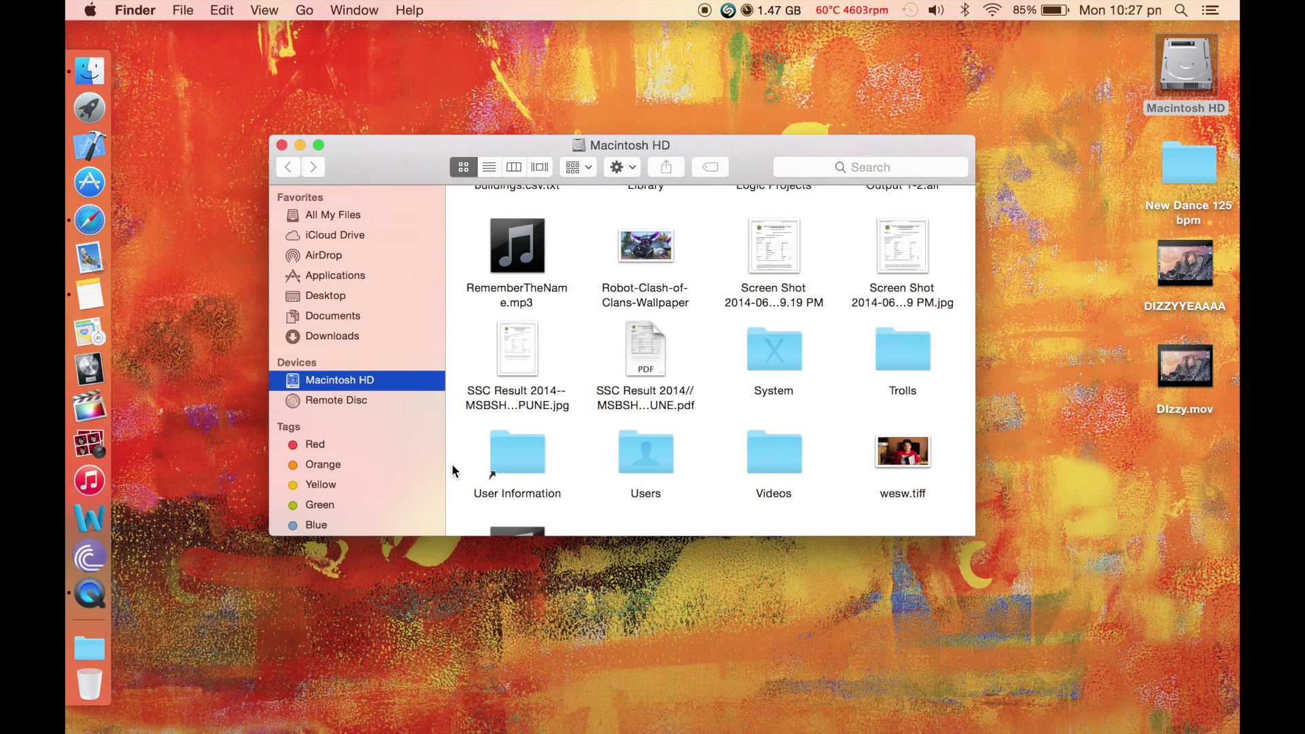
pyautogui.scroll(-3, 722, 368)
pyautogui.scroll(3, 722, 369)
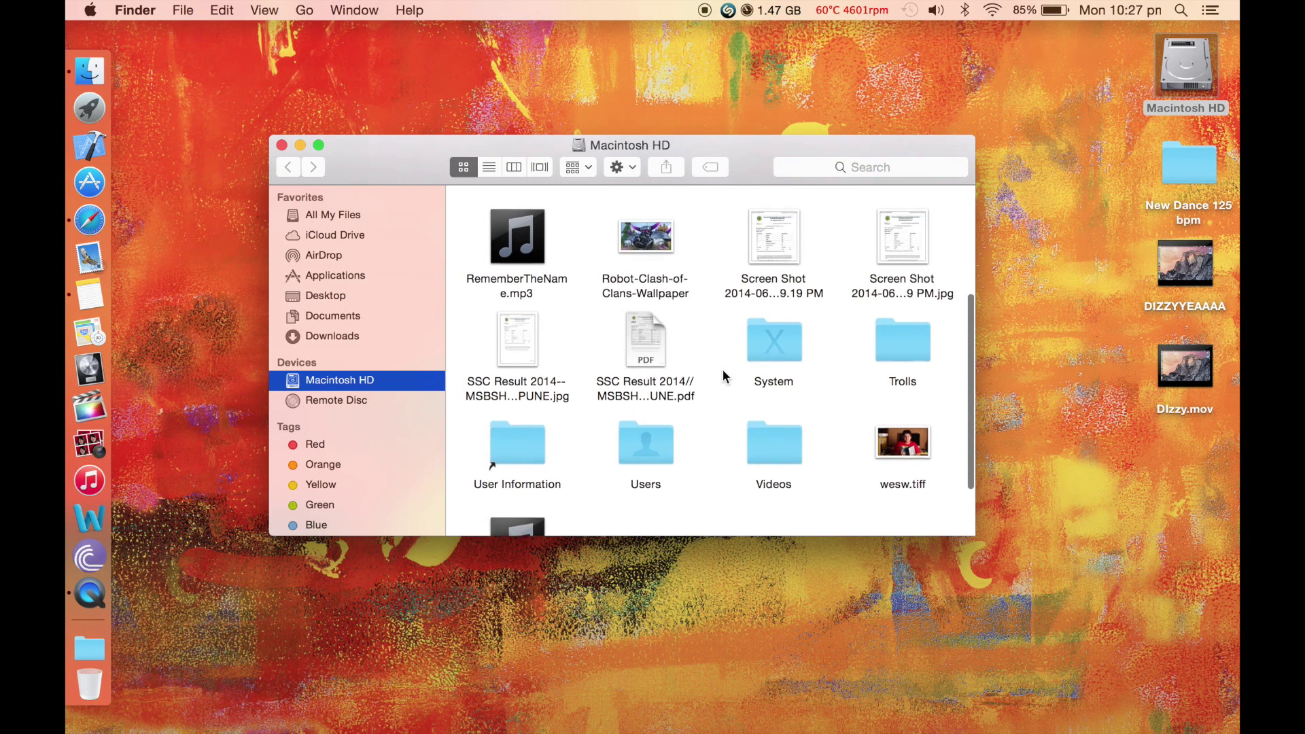
pyautogui.scroll(-2, 756, 231)
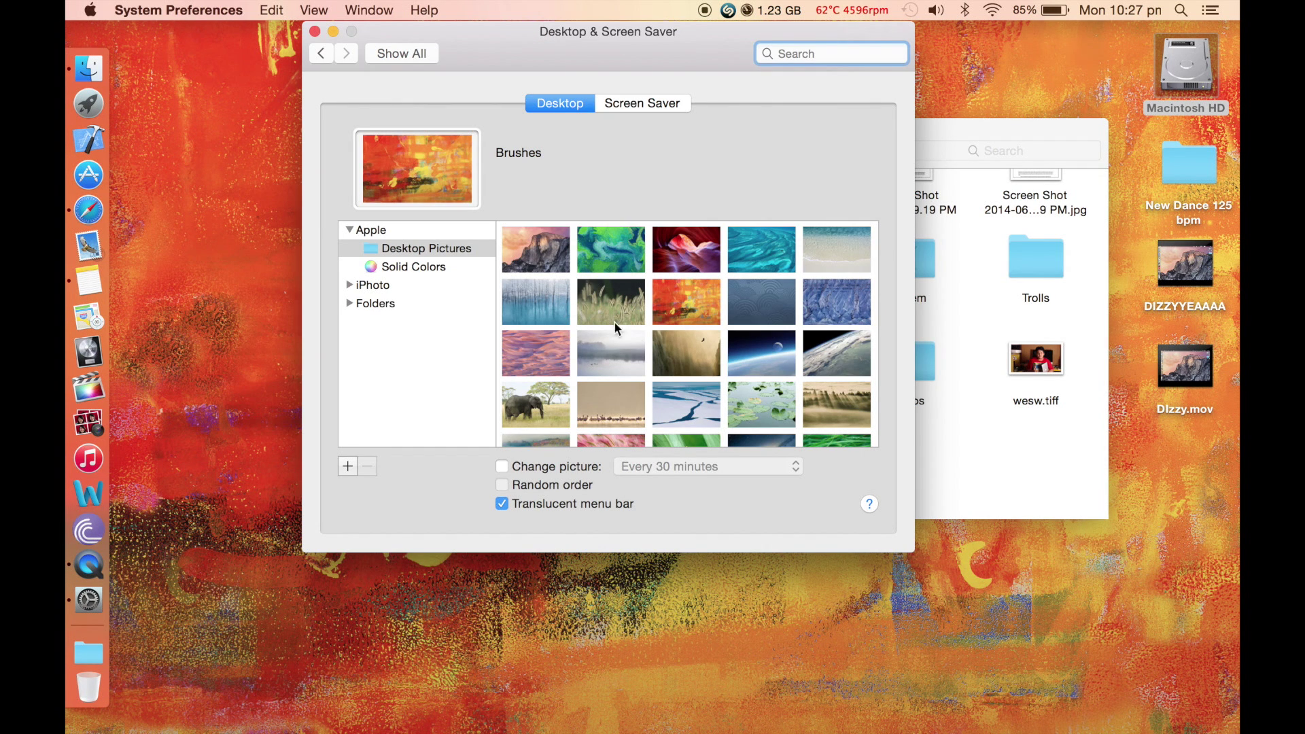
# Set Earth and Moon as the desktop picture, close System Preferences, and reposition the Macintosh HD window
pyautogui.click(762, 363)
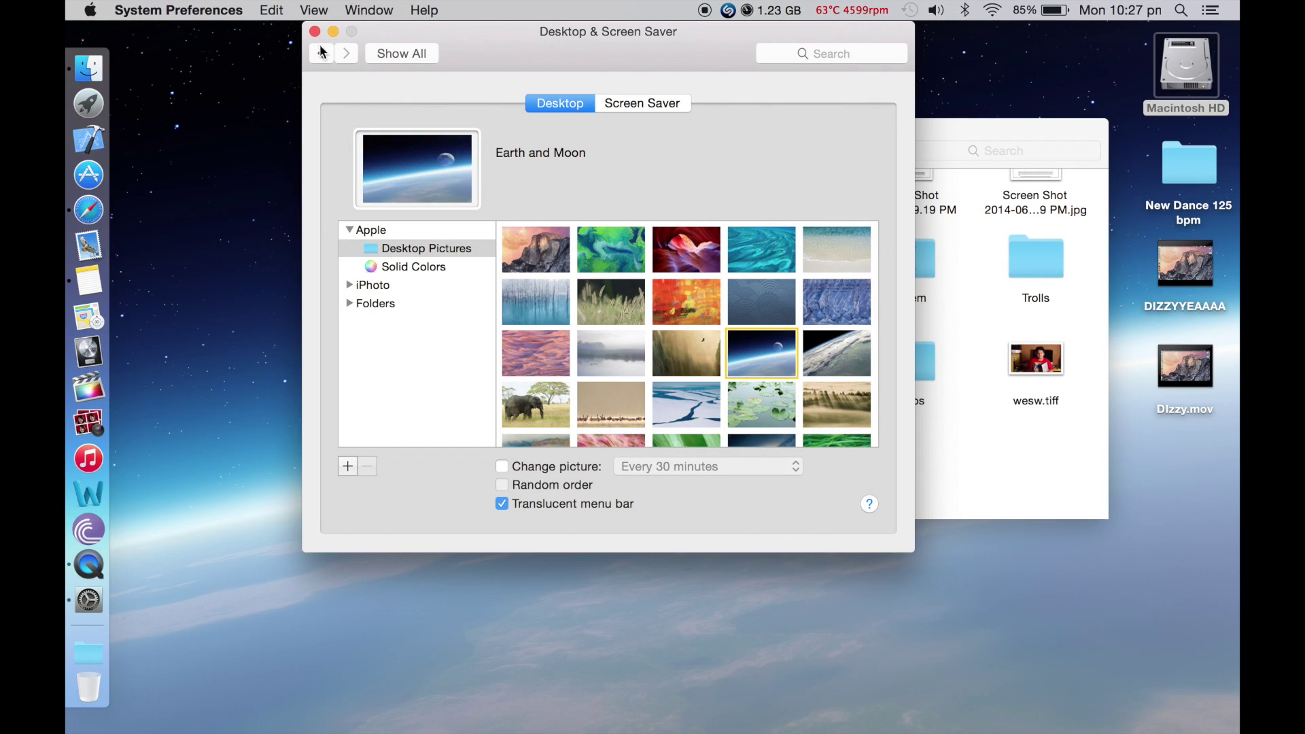
pyautogui.click(315, 32)
pyautogui.moveTo(538, 148); pyautogui.dragTo(428, 227)
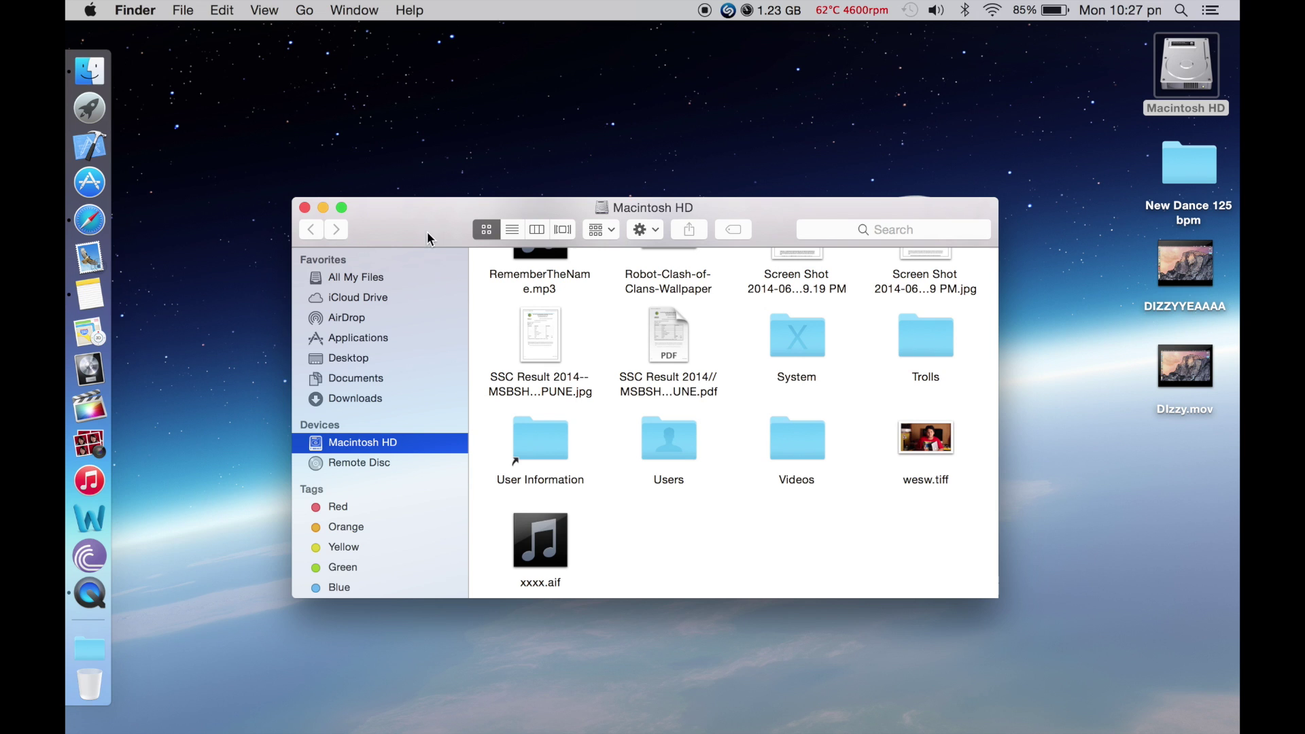
pyautogui.moveTo(422, 214); pyautogui.dragTo(408, 99)
# Close Macintosh HD, browse the YouTube channel page in Safari, then minimize Safari
pyautogui.click(290, 88)
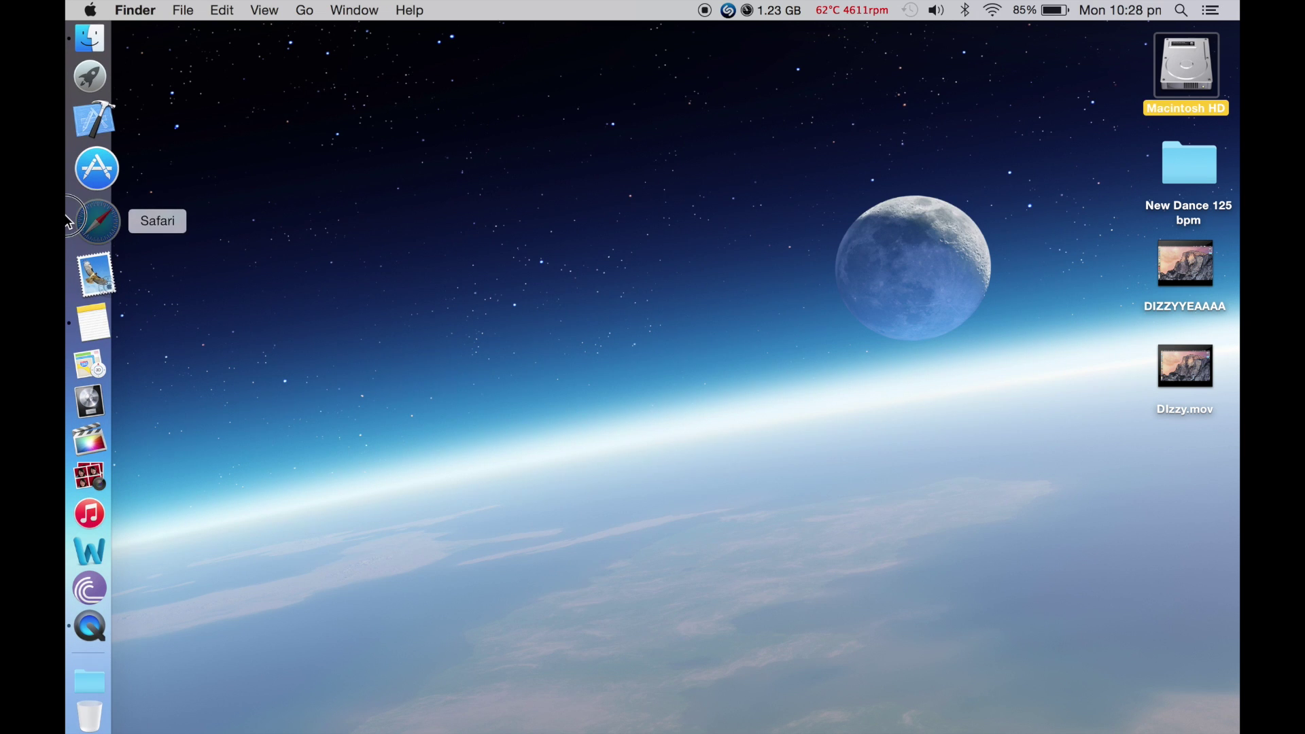
pyautogui.click(89, 218)
pyautogui.scroll(-10, 536, 288)
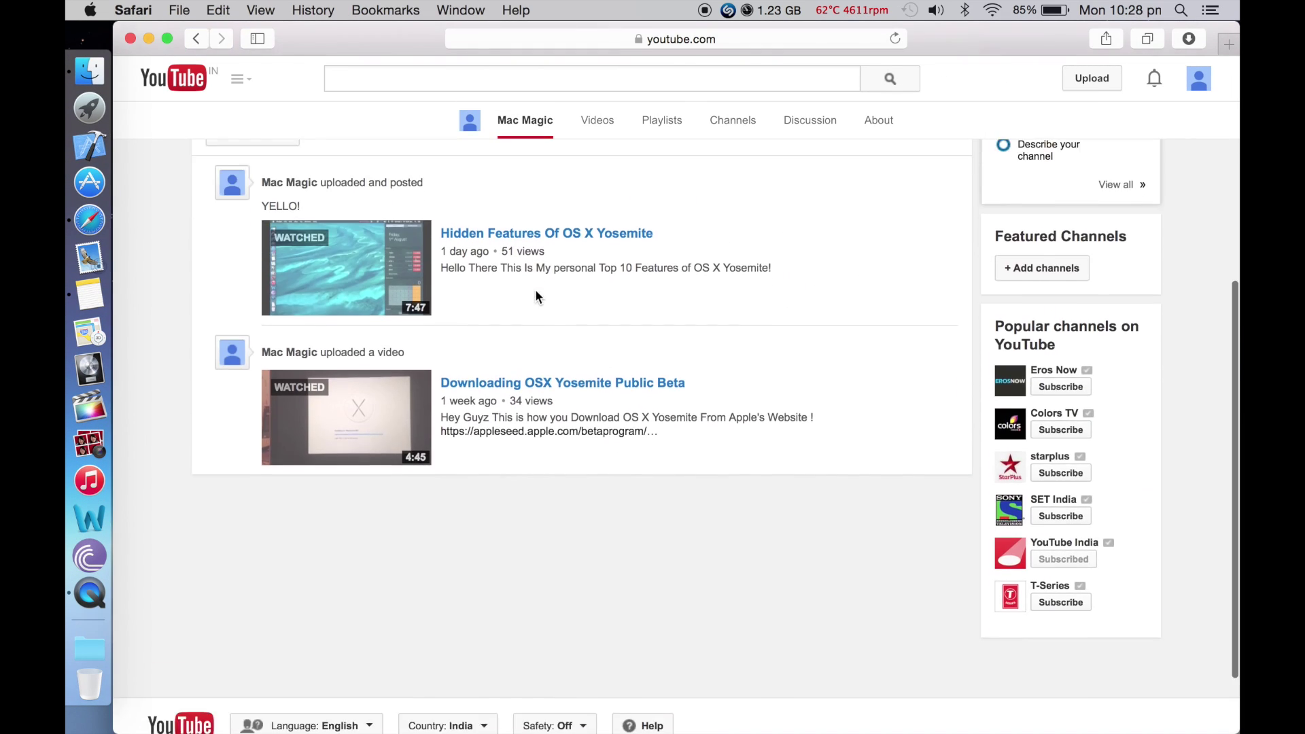
pyautogui.scroll(10, 536, 288)
pyautogui.scroll(-5, 536, 275)
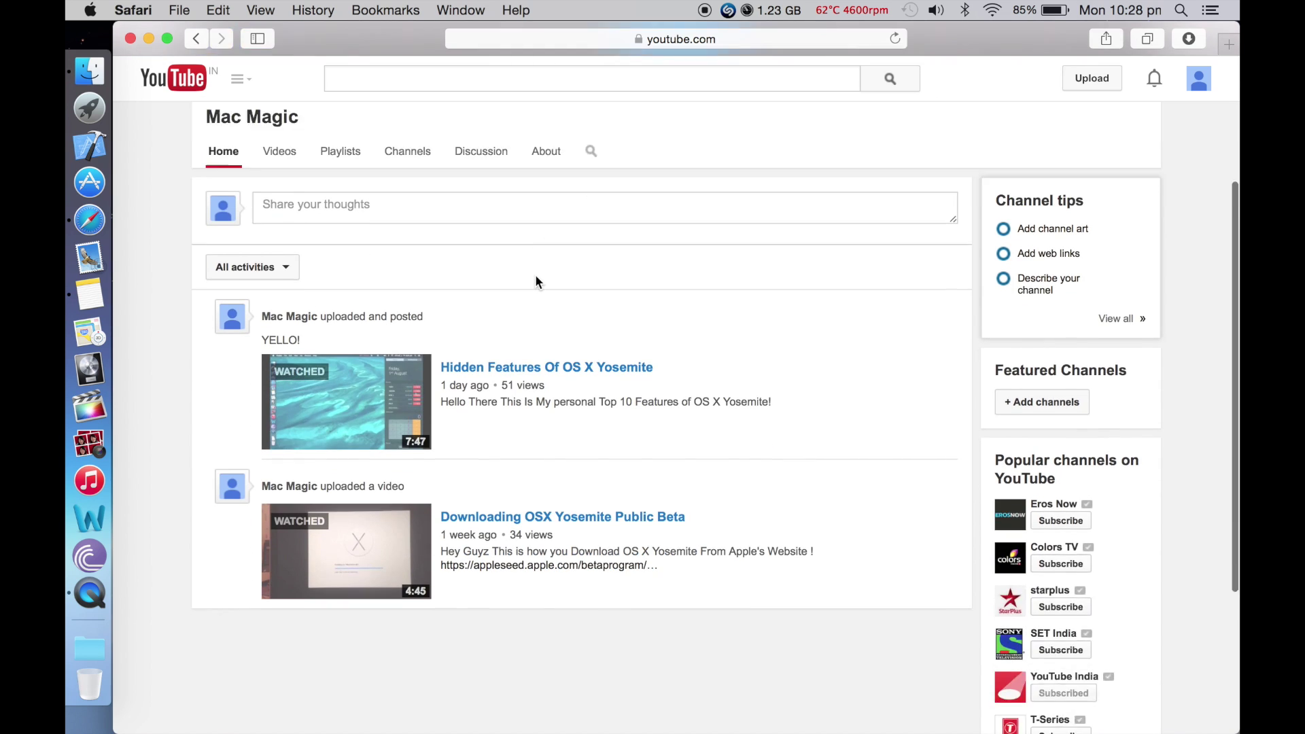
pyautogui.scroll(3, 462, 507)
pyautogui.scroll(-2, 462, 507)
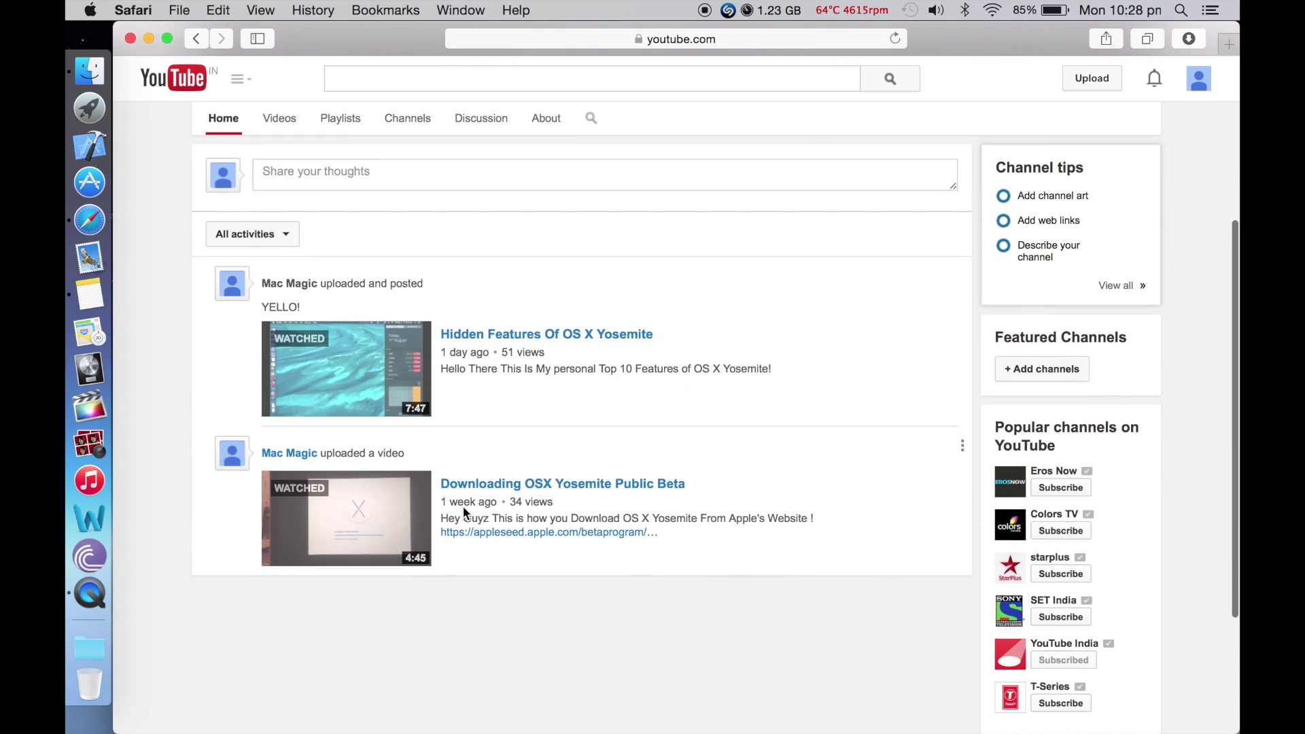
pyautogui.scroll(1, 464, 513)
pyautogui.scroll(-1, 463, 511)
pyautogui.scroll(5, 463, 512)
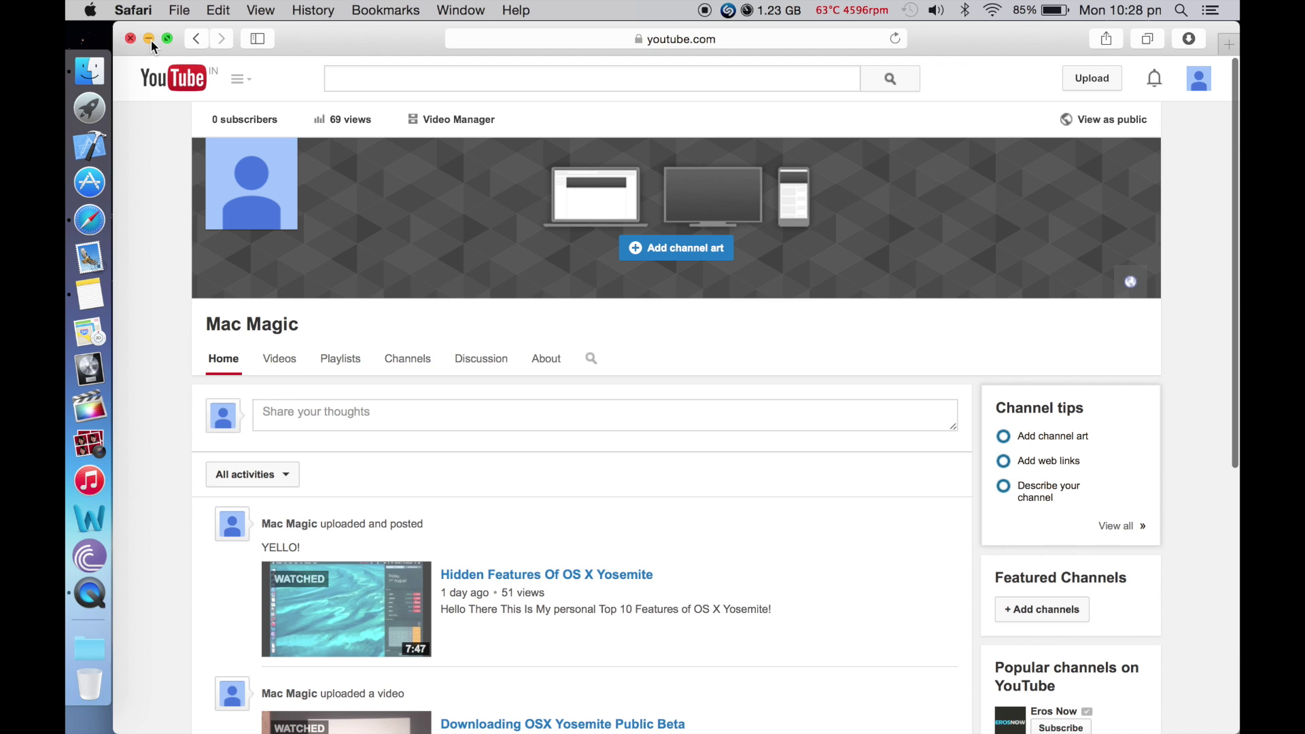
pyautogui.click(149, 39)
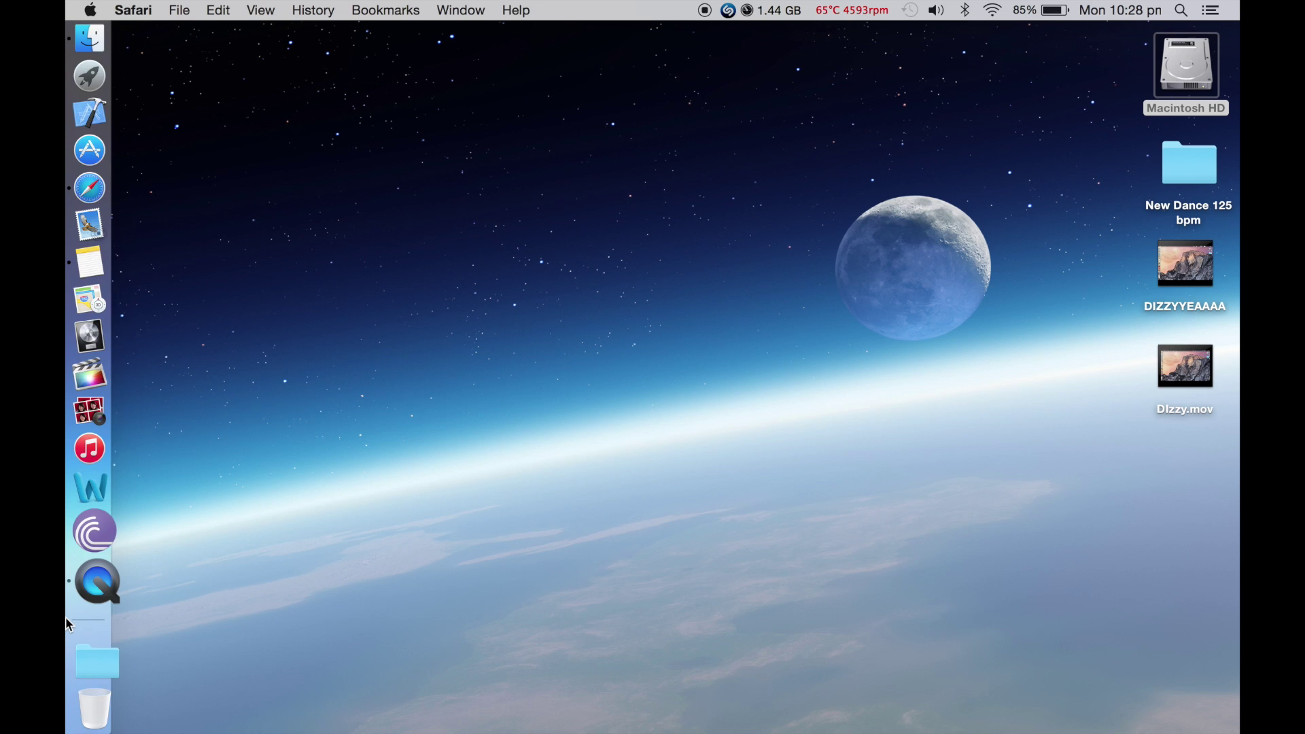
# Drag the Dock from the left edge to the bottom of the screen
pyautogui.moveTo(65, 617); pyautogui.dragTo(563, 632)
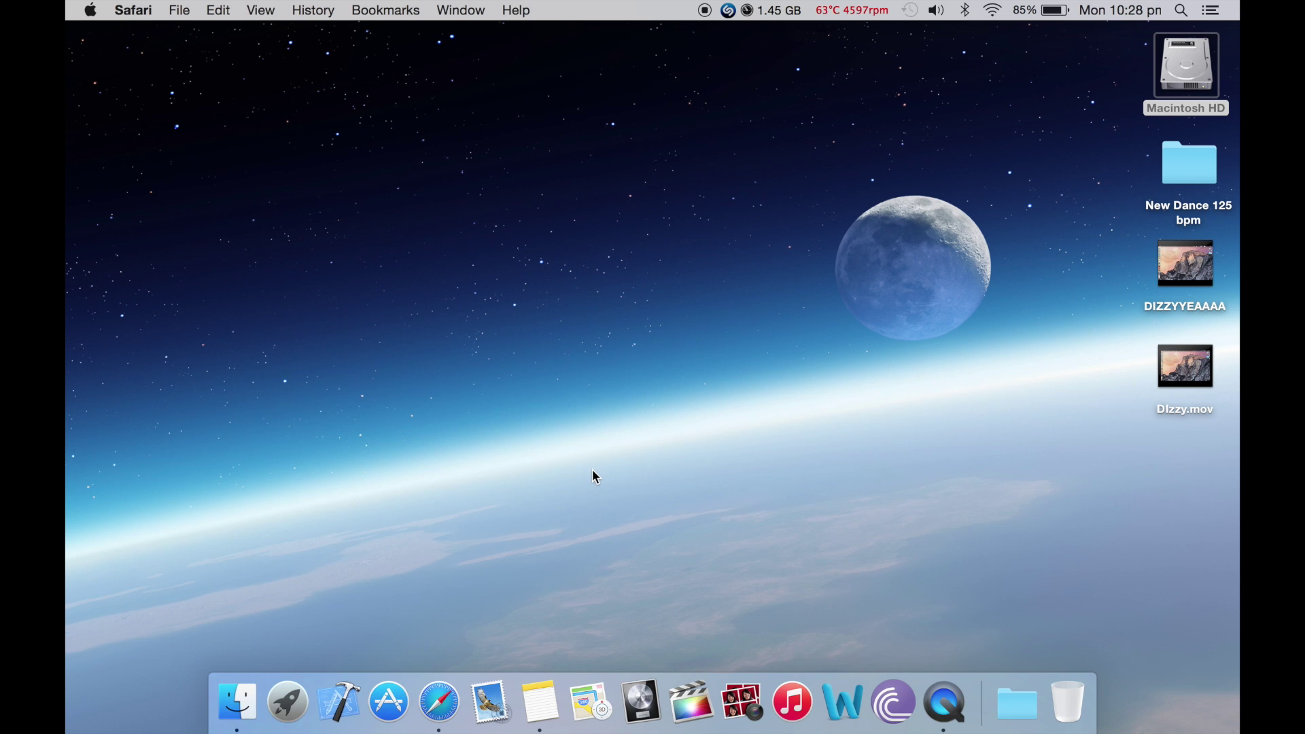
pyautogui.press('super+Tab')
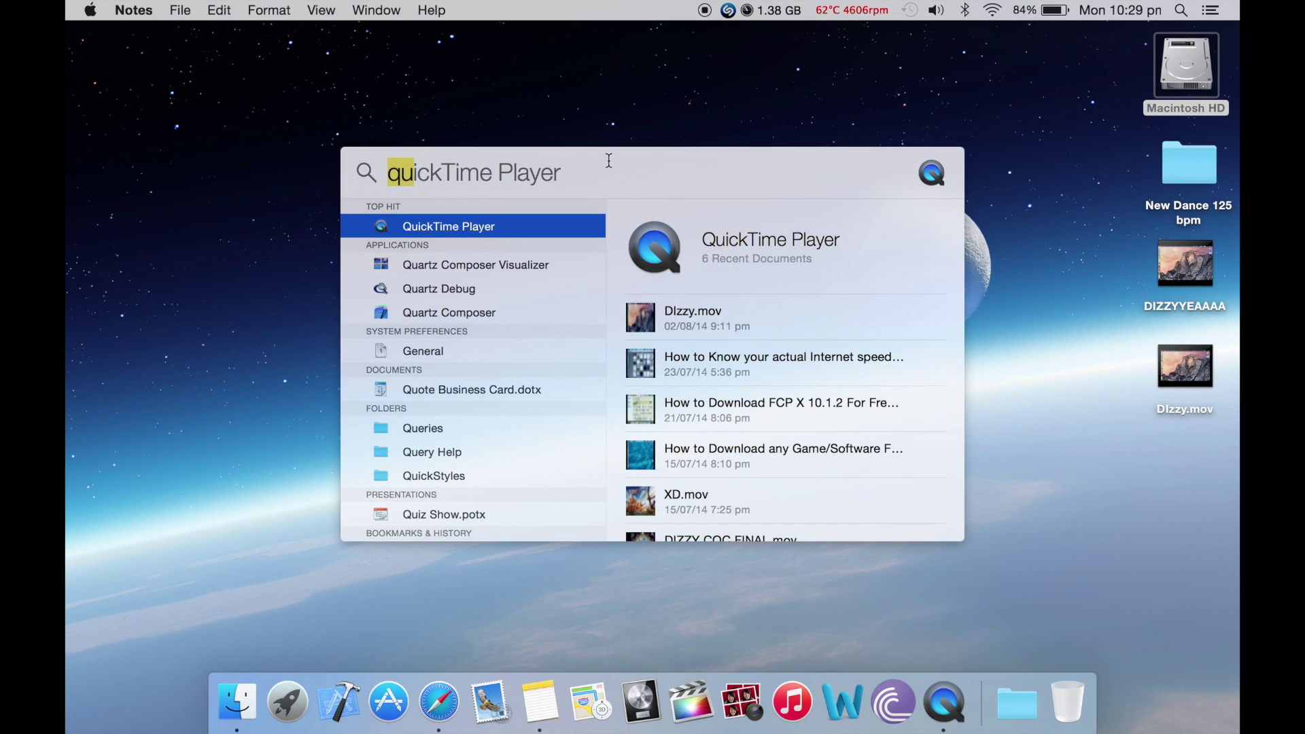
pyautogui.press('BackSpace')
pyautogui.press('BackSpace')
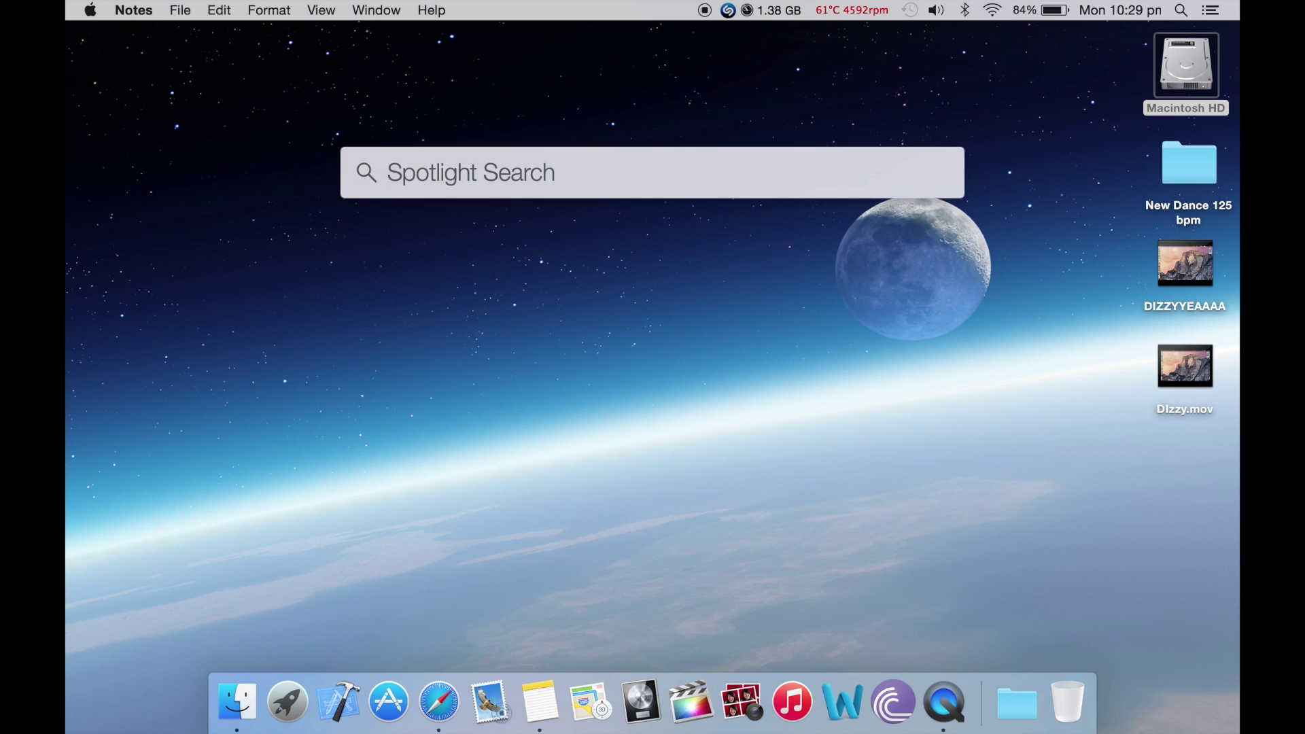
pyautogui.write('90/')
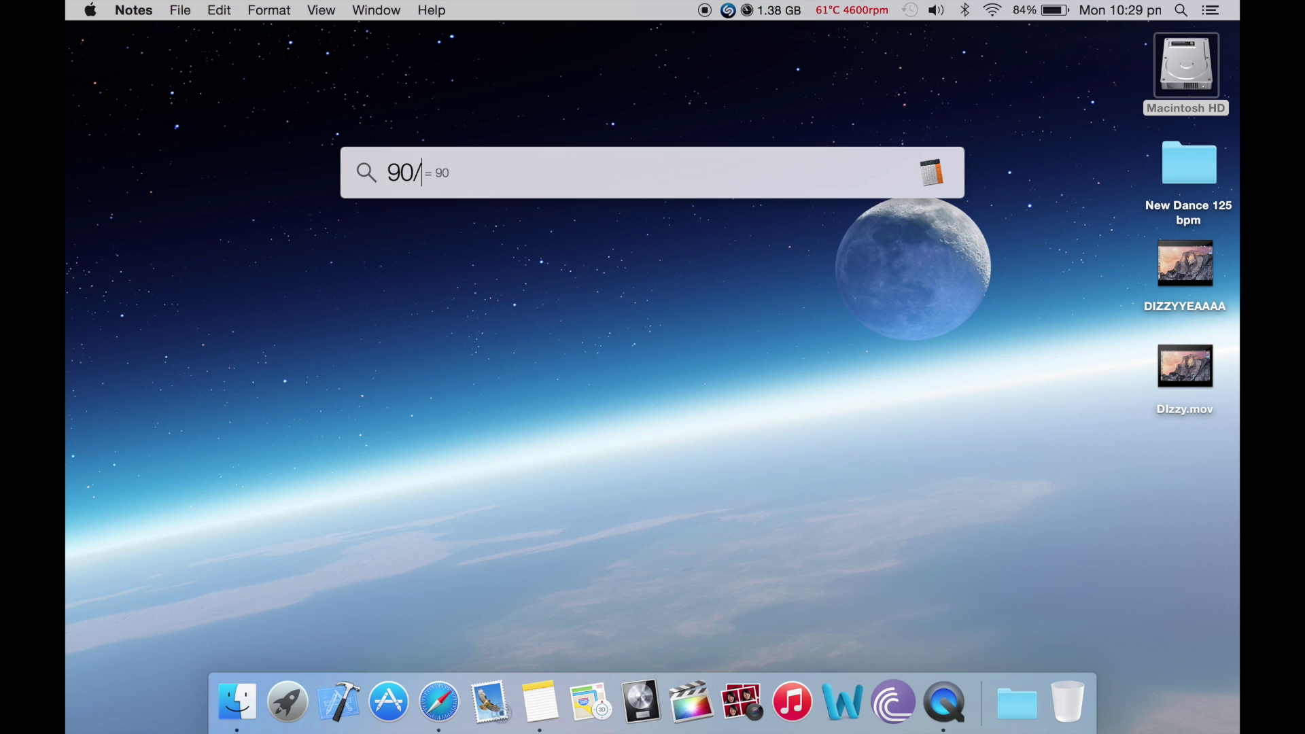
pyautogui.write('2578685765')
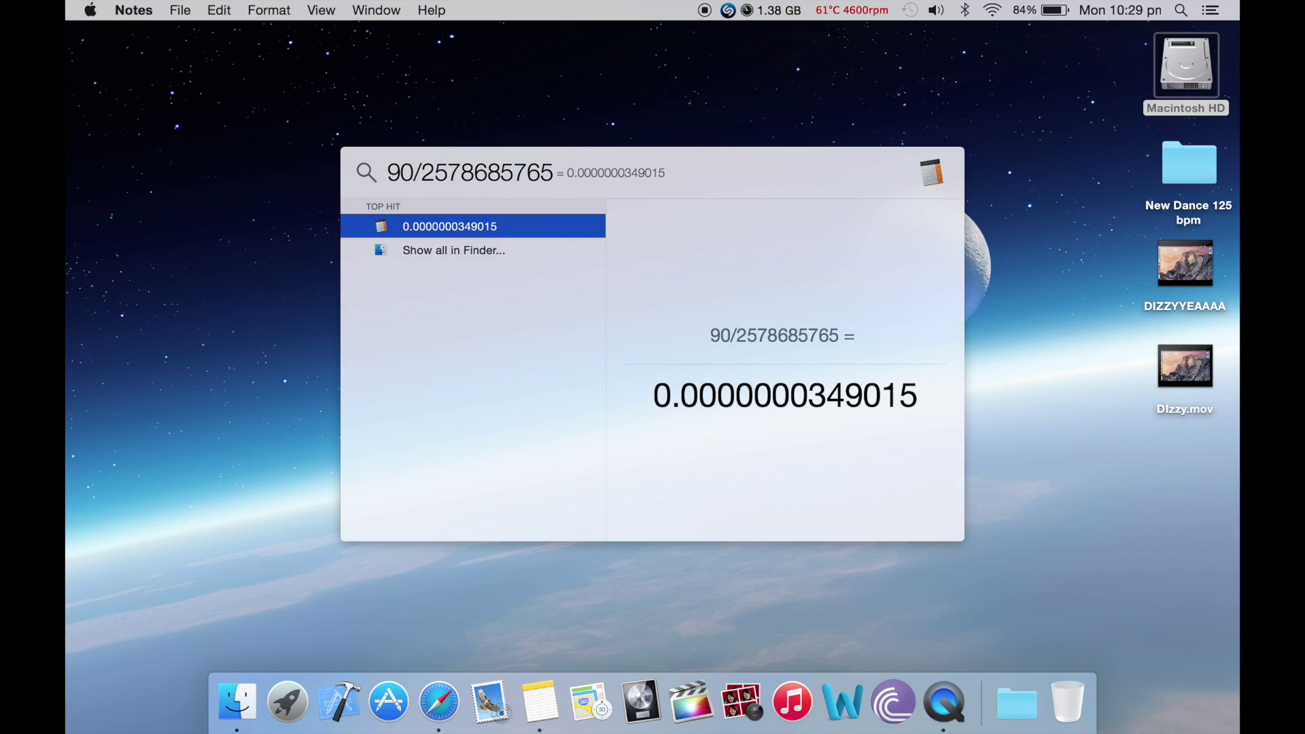
pyautogui.press('BackSpace')
pyautogui.press('BackSpace')
pyautogui.press('BackSpace')
pyautogui.press('BackSpace')
pyautogui.press('BackSpace')
pyautogui.press('BackSpace')
pyautogui.press('BackSpace')
pyautogui.press('BackSpace')
pyautogui.press('BackSpace')
pyautogui.press('BackSpace')
pyautogui.press('BackSpace')
pyautogui.press('BackSpace')
pyautogui.press('BackSpace')
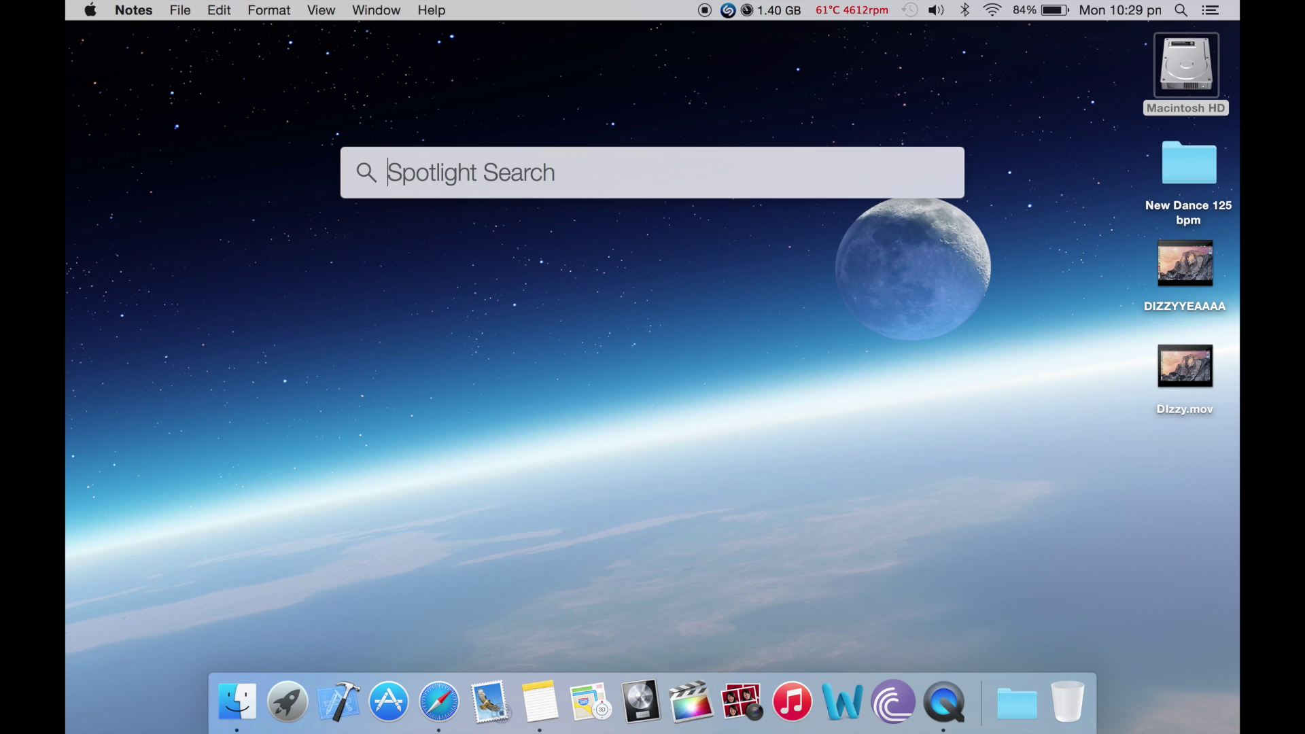
pyautogui.write('itunes')
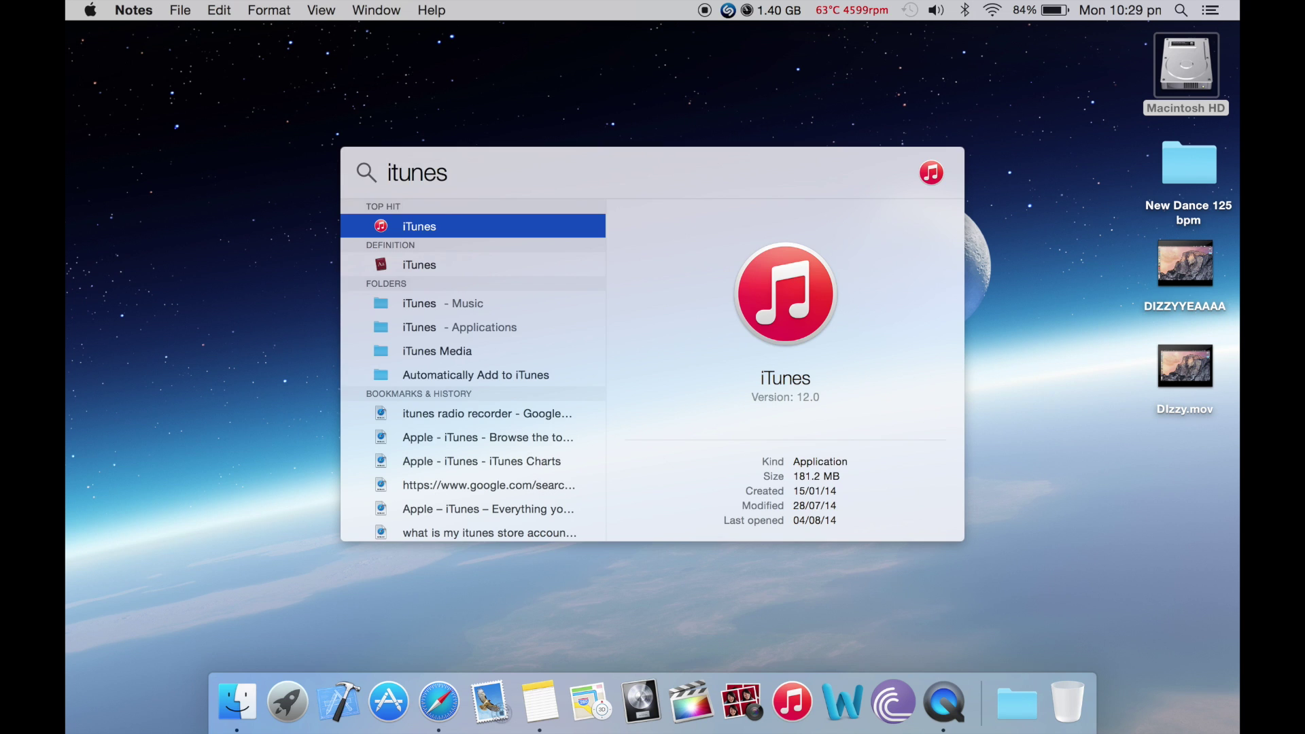
pyautogui.press('Return')
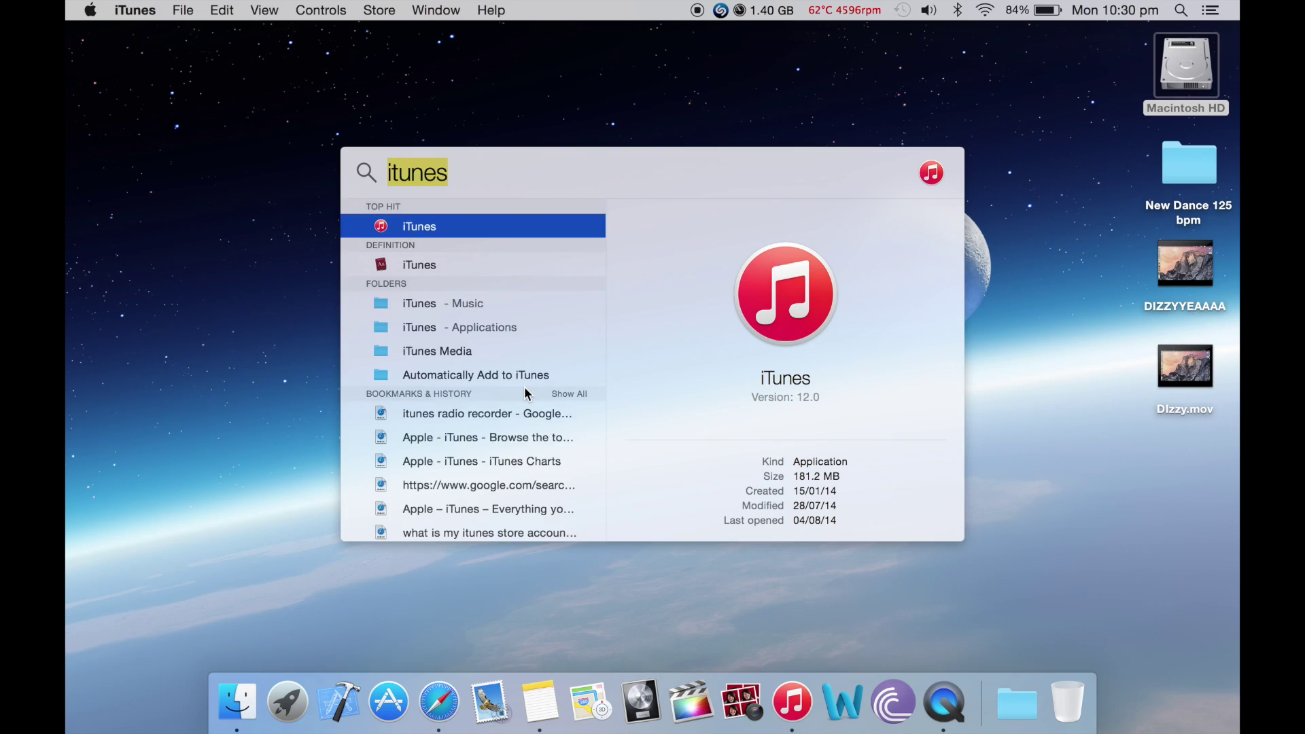
# Scroll up and down through the Spotlight 'itunes' results list
pyautogui.scroll(-10, 525, 389)
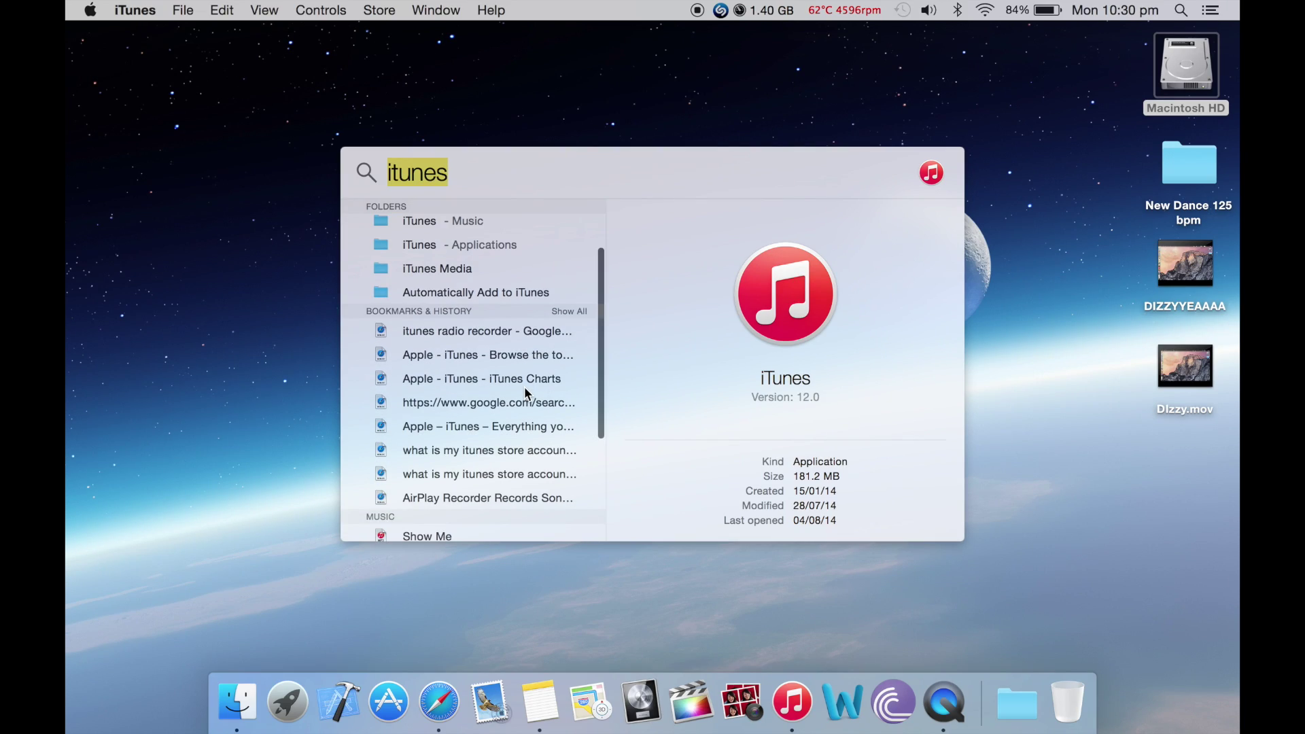
pyautogui.scroll(10, 524, 386)
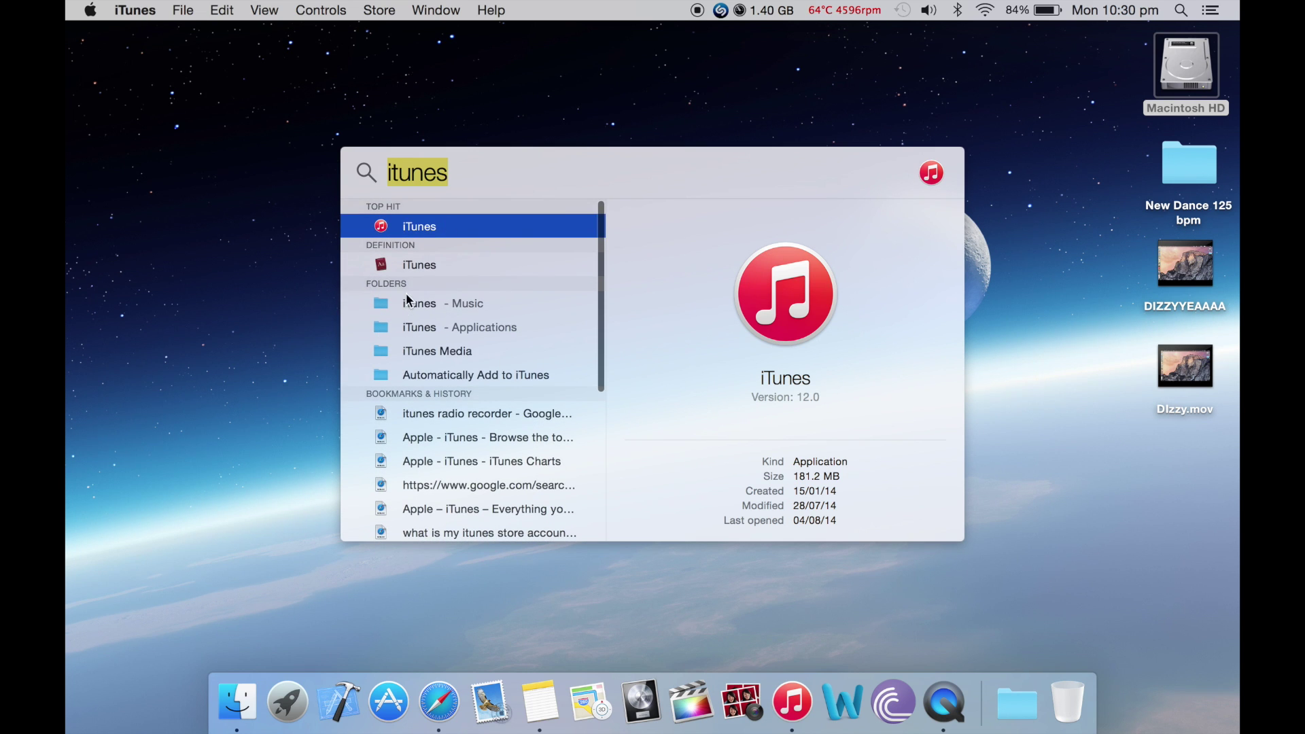
pyautogui.scroll(-5, 399, 327)
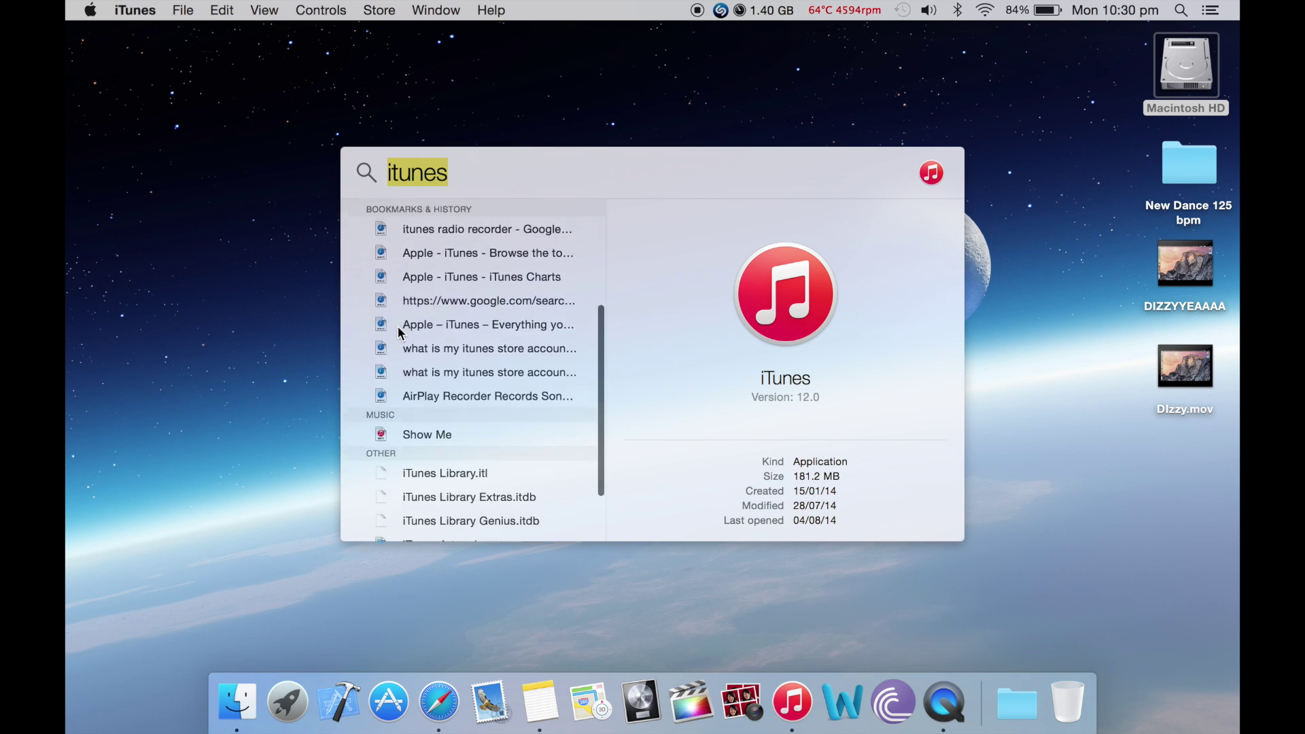
pyautogui.scroll(5, 402, 326)
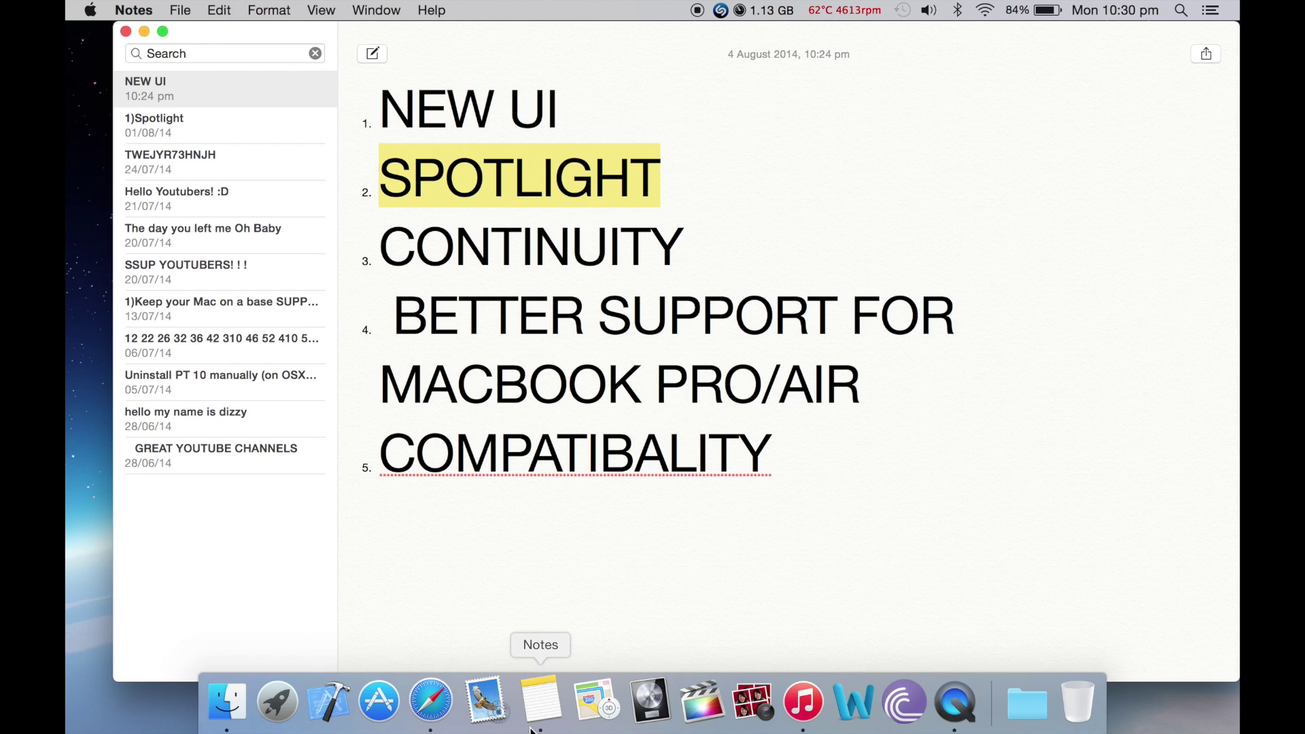
# Click inside the NEW UI note to clear the highlight on SPOTLIGHT
pyautogui.click(504, 557)
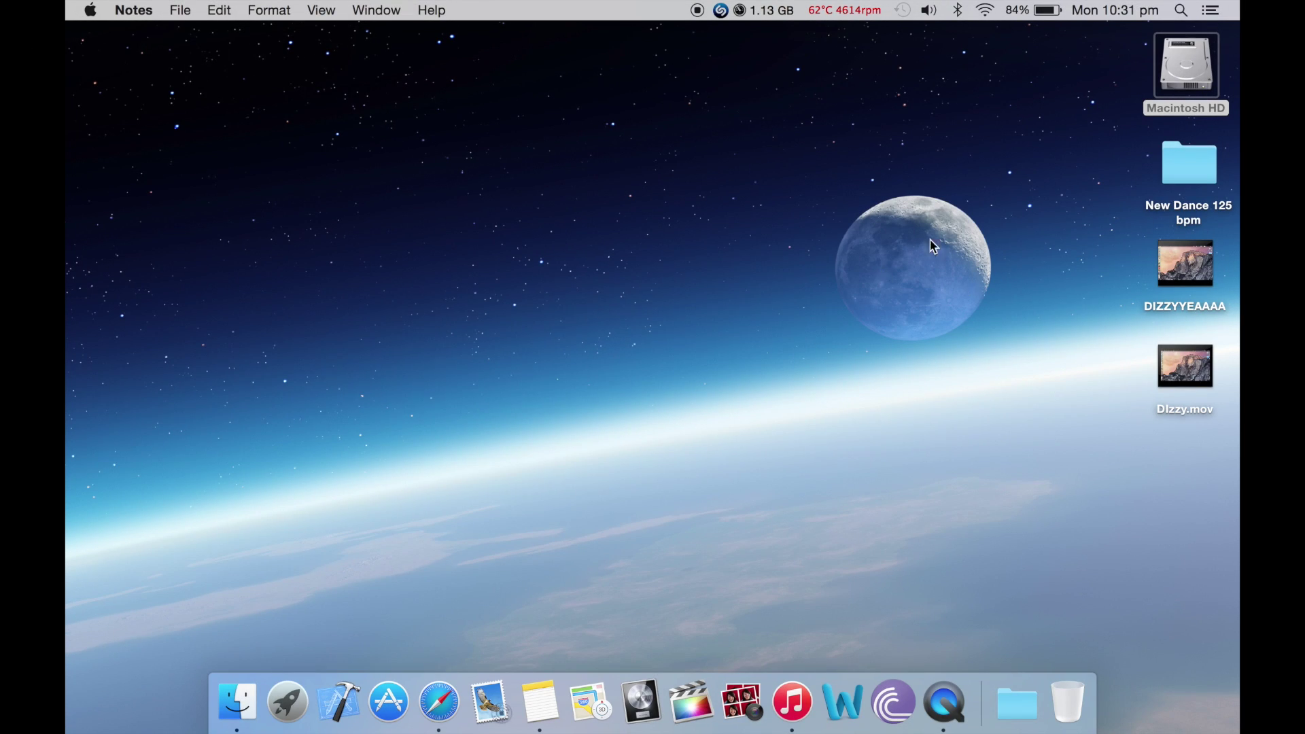
pyautogui.click(982, 14)
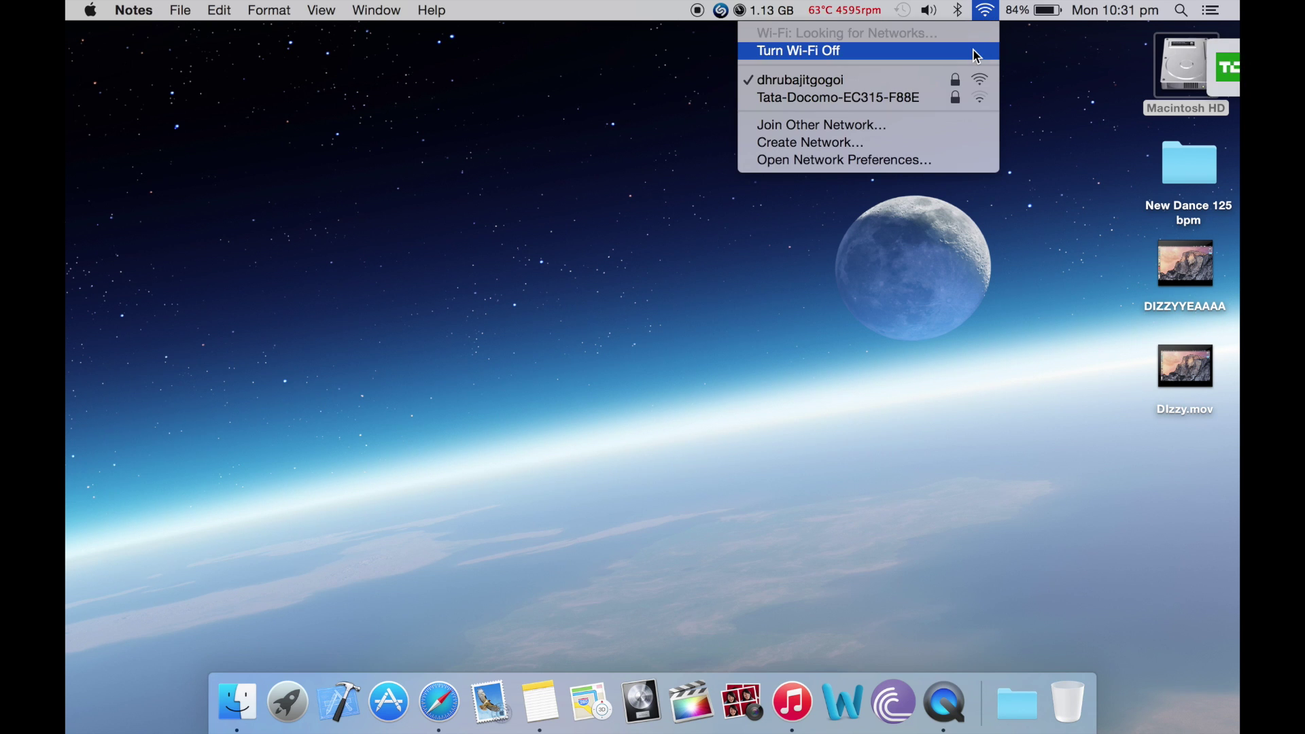
pyautogui.click(830, 267)
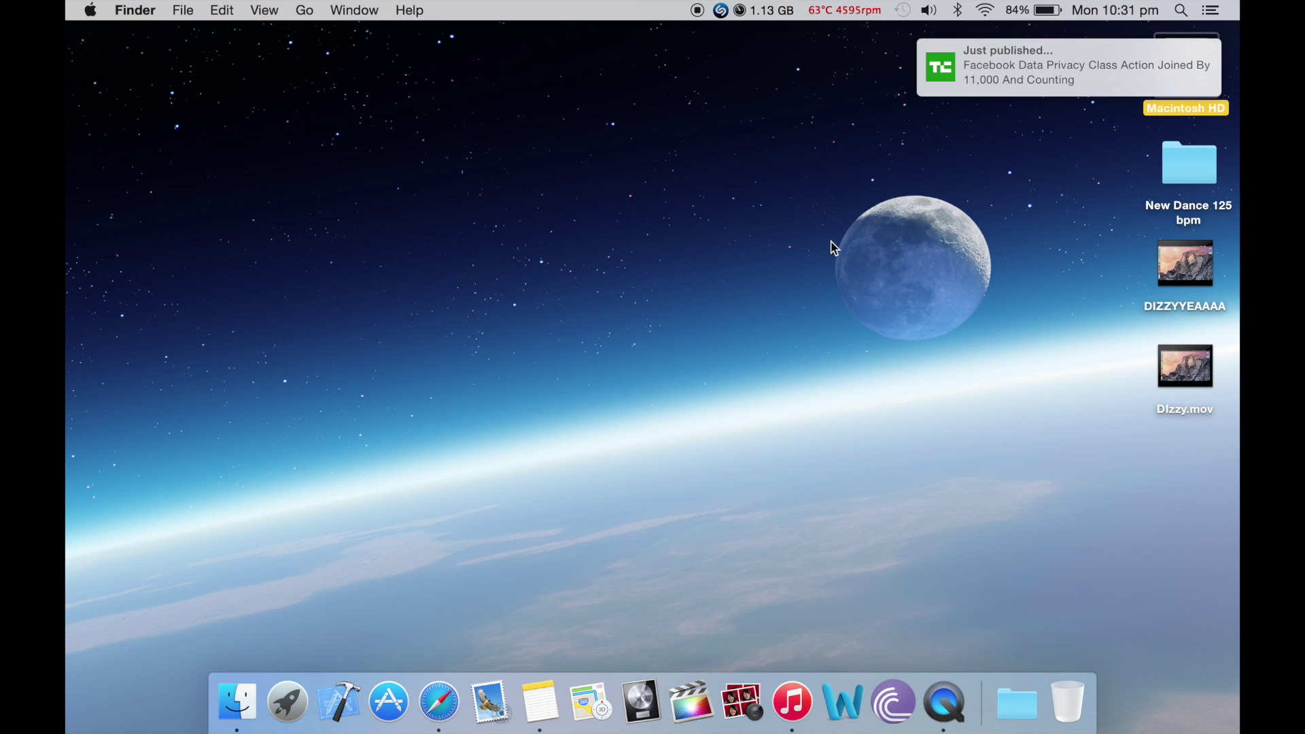
pyautogui.click(833, 248)
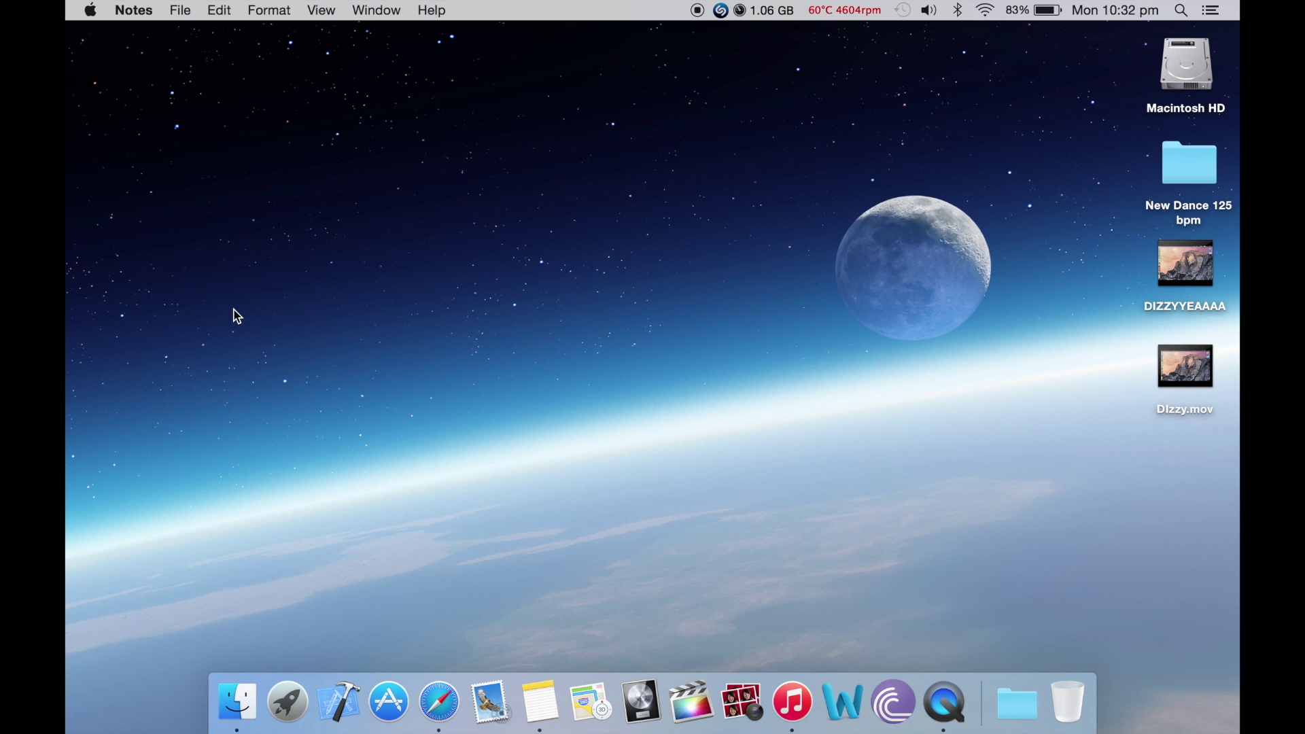
# Open the Mac's hardware summary from the Apple menu, then close it
pyautogui.click(90, 9)
pyautogui.click(221, 123)
pyautogui.click(604, 135)
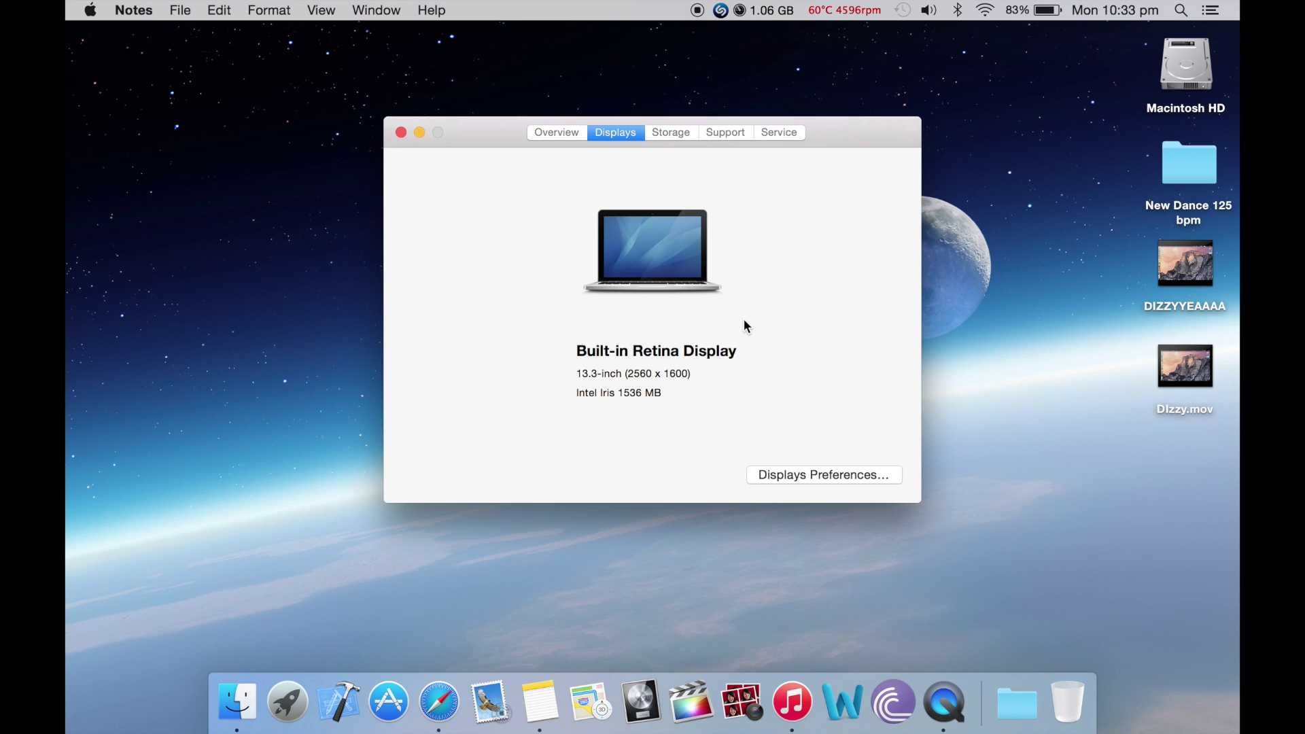
pyautogui.click(399, 132)
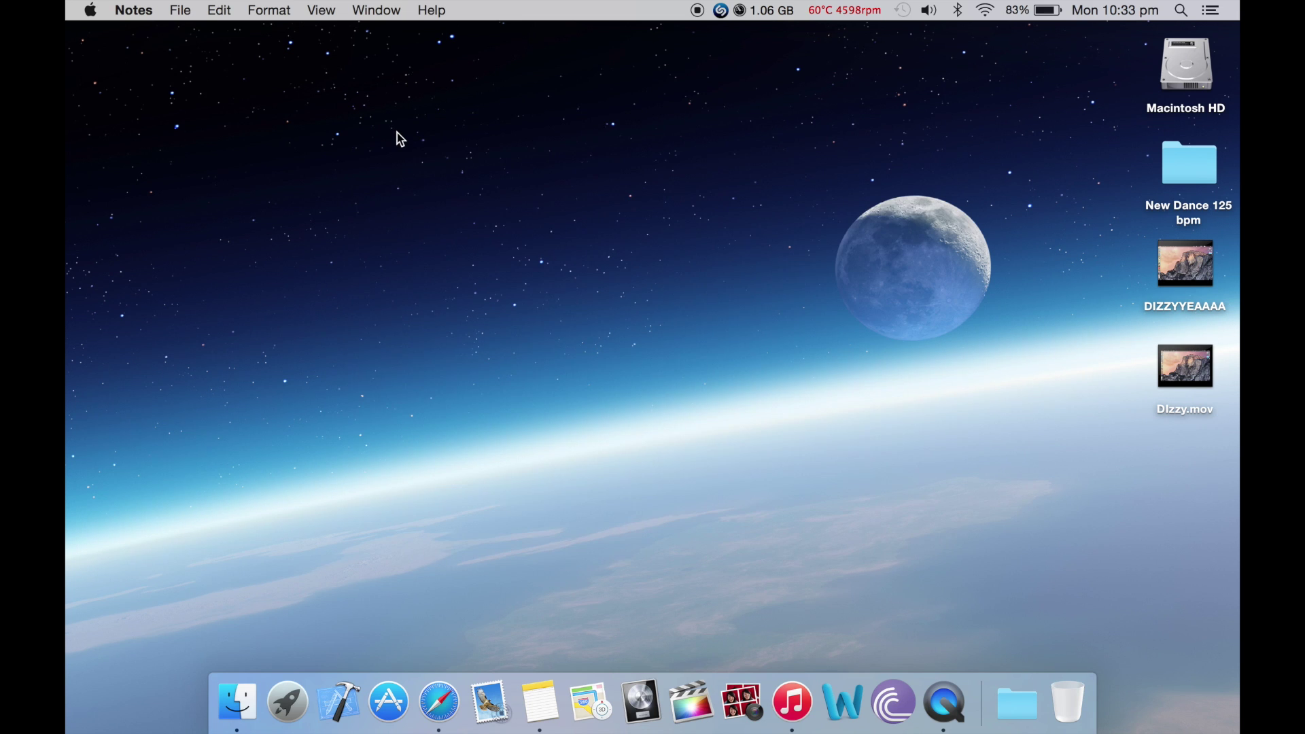
# Reopen About This Mac, browse Macintosh HD, close both windows, and bring back the NEW UI note
pyautogui.click(90, 10)
pyautogui.click(102, 30)
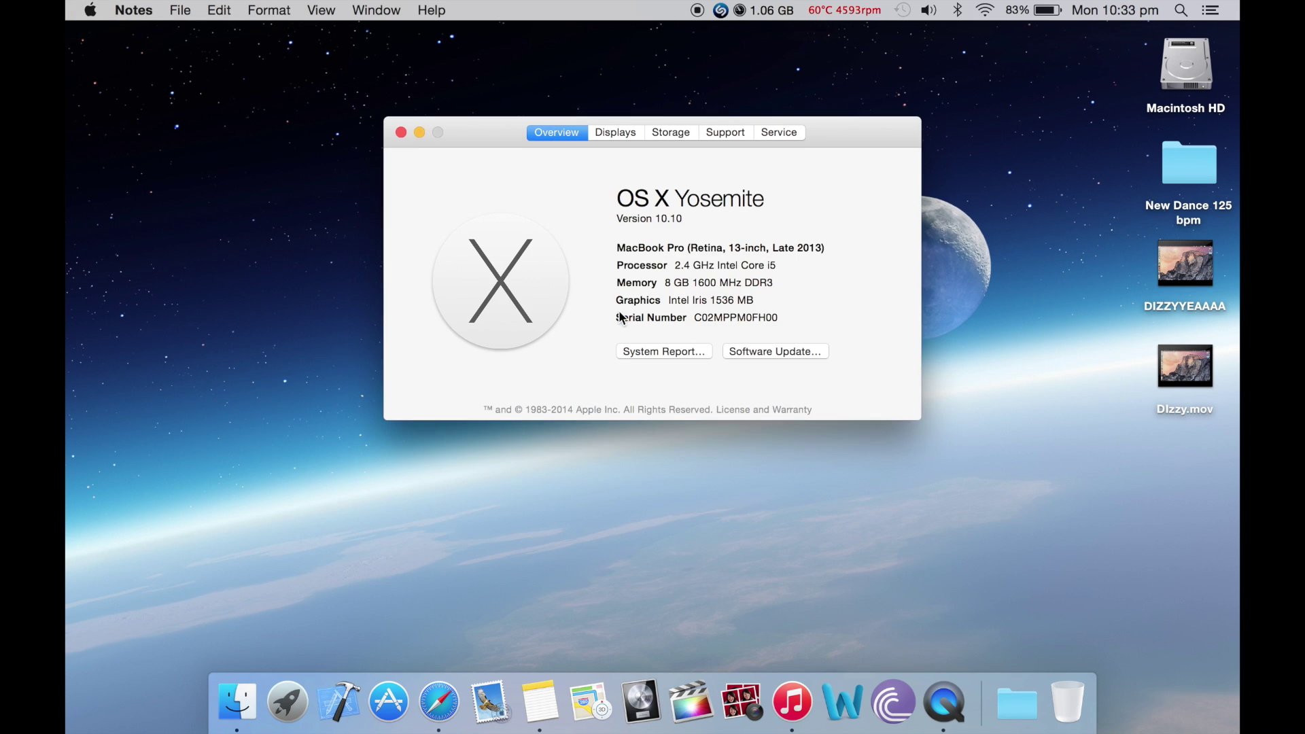
pyautogui.doubleClick(1176, 53)
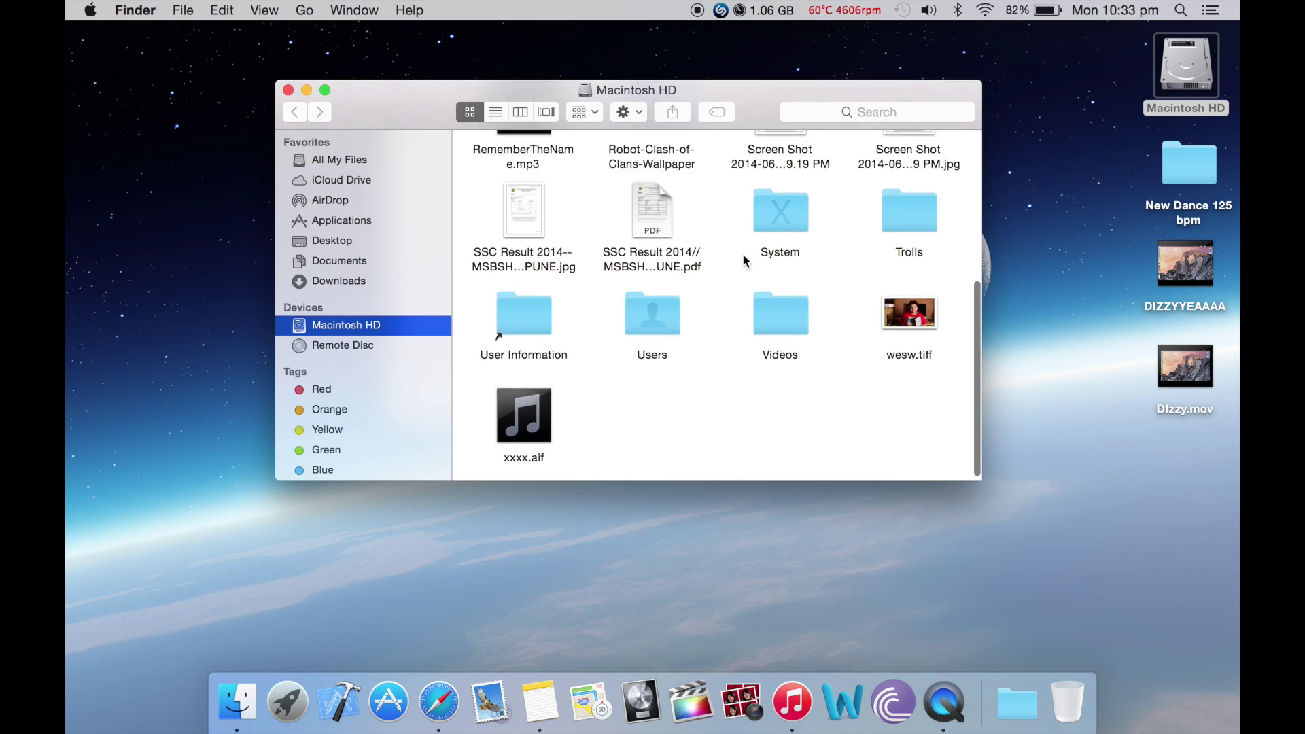
pyautogui.scroll(5, 746, 260)
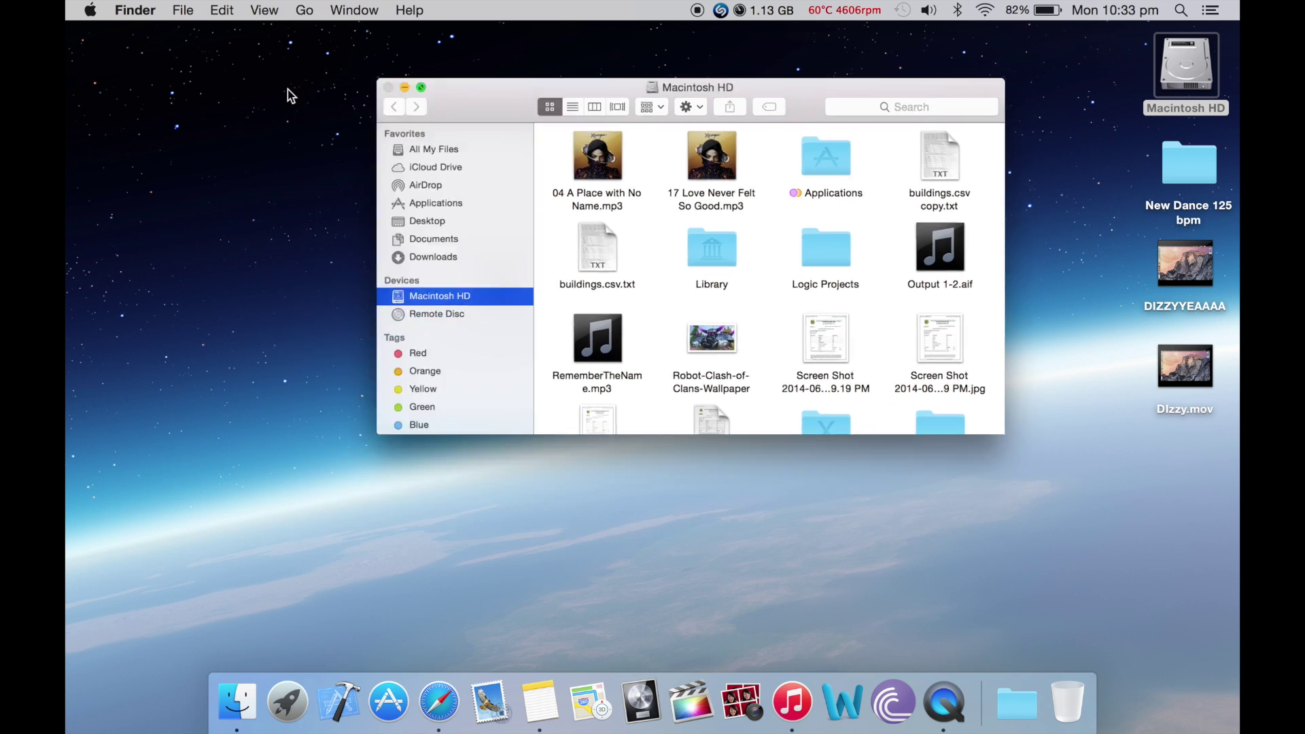
pyautogui.click(288, 91)
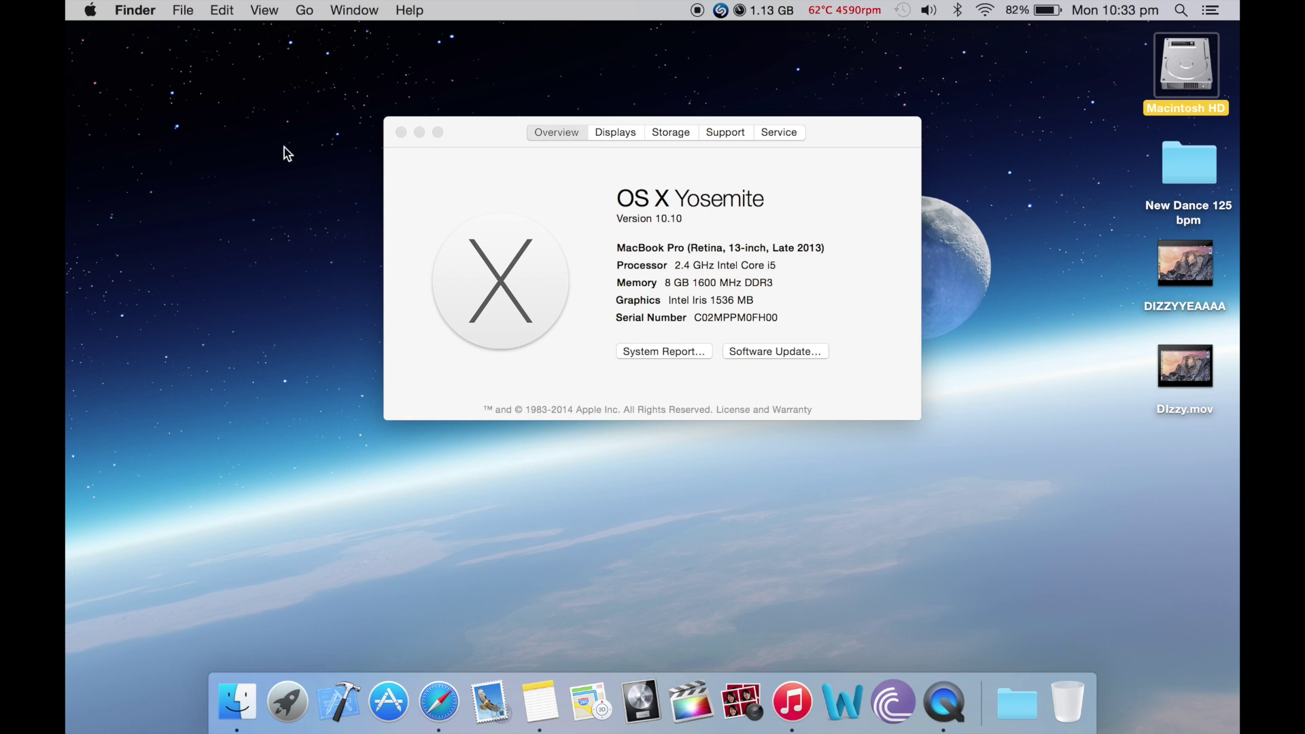
pyautogui.press('super+w')
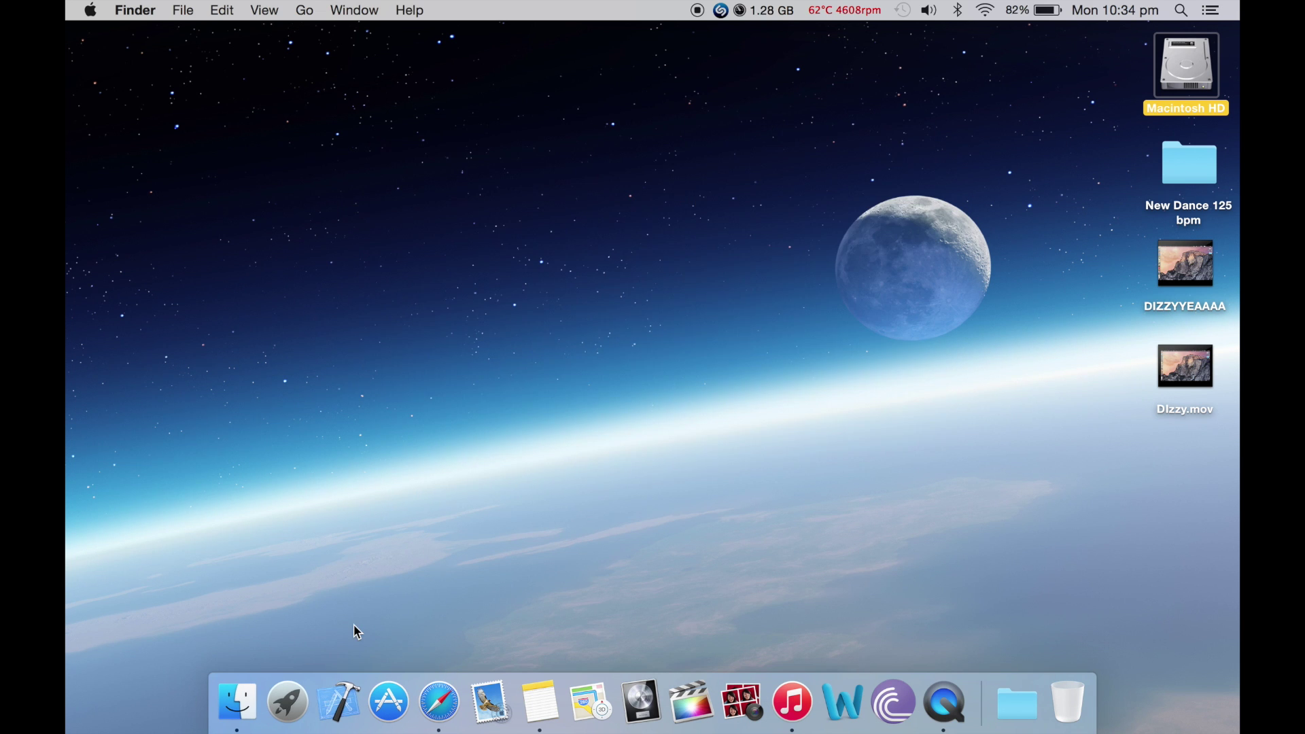
pyautogui.click(540, 700)
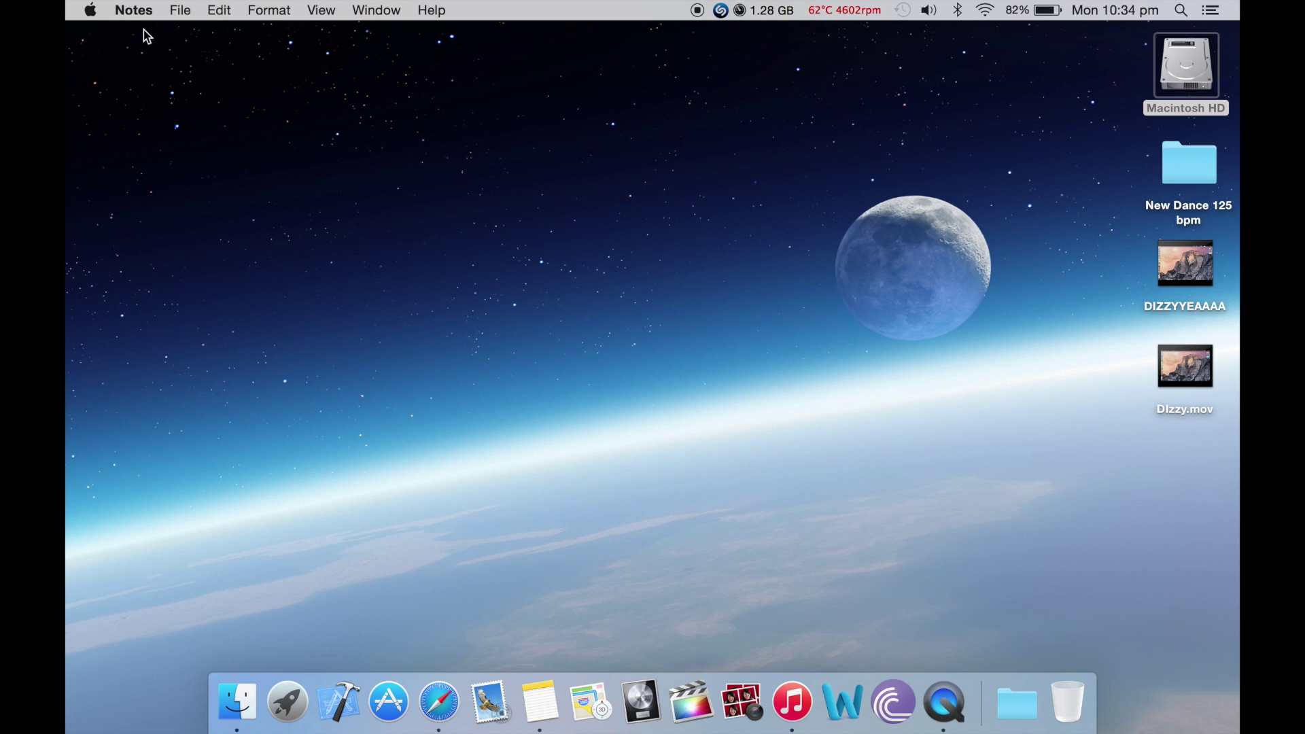
# Open Launchpad and page through to its third page of apps
pyautogui.click(299, 709)
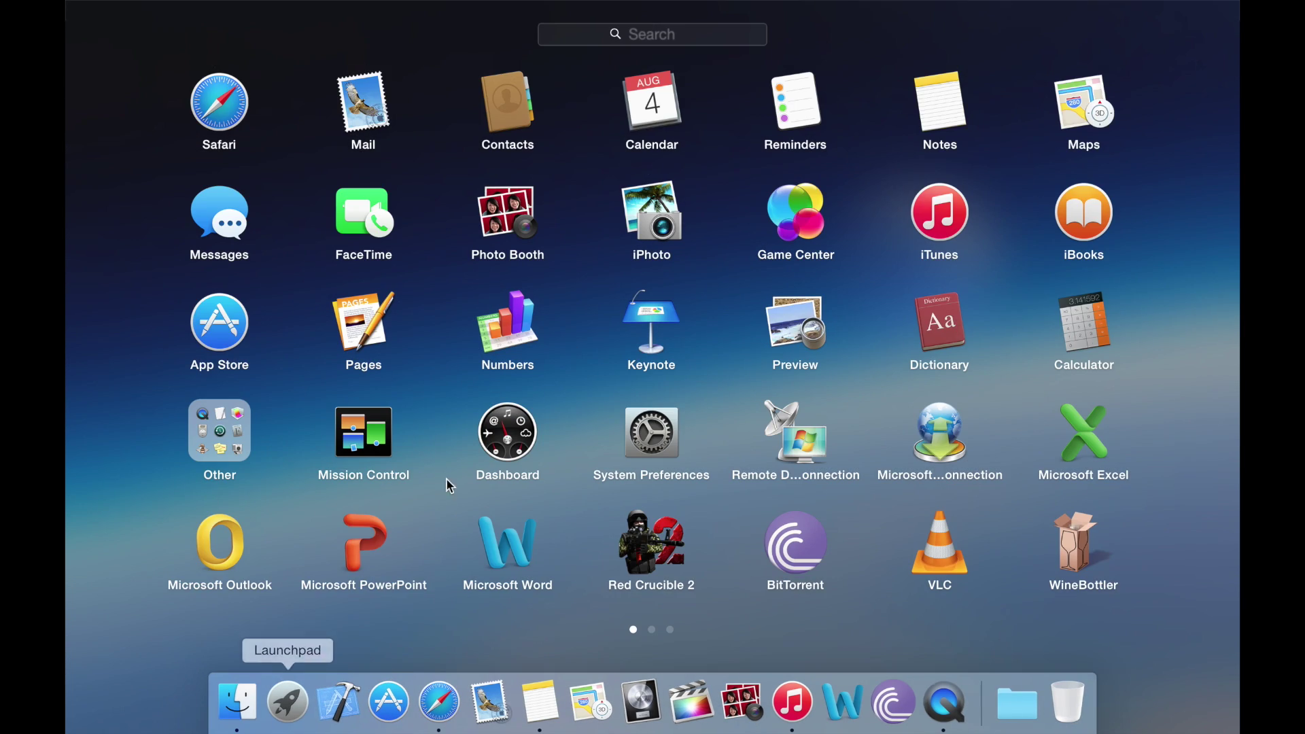
pyautogui.hscroll(3, 614, 306)
pyautogui.hscroll(3, 616, 311)
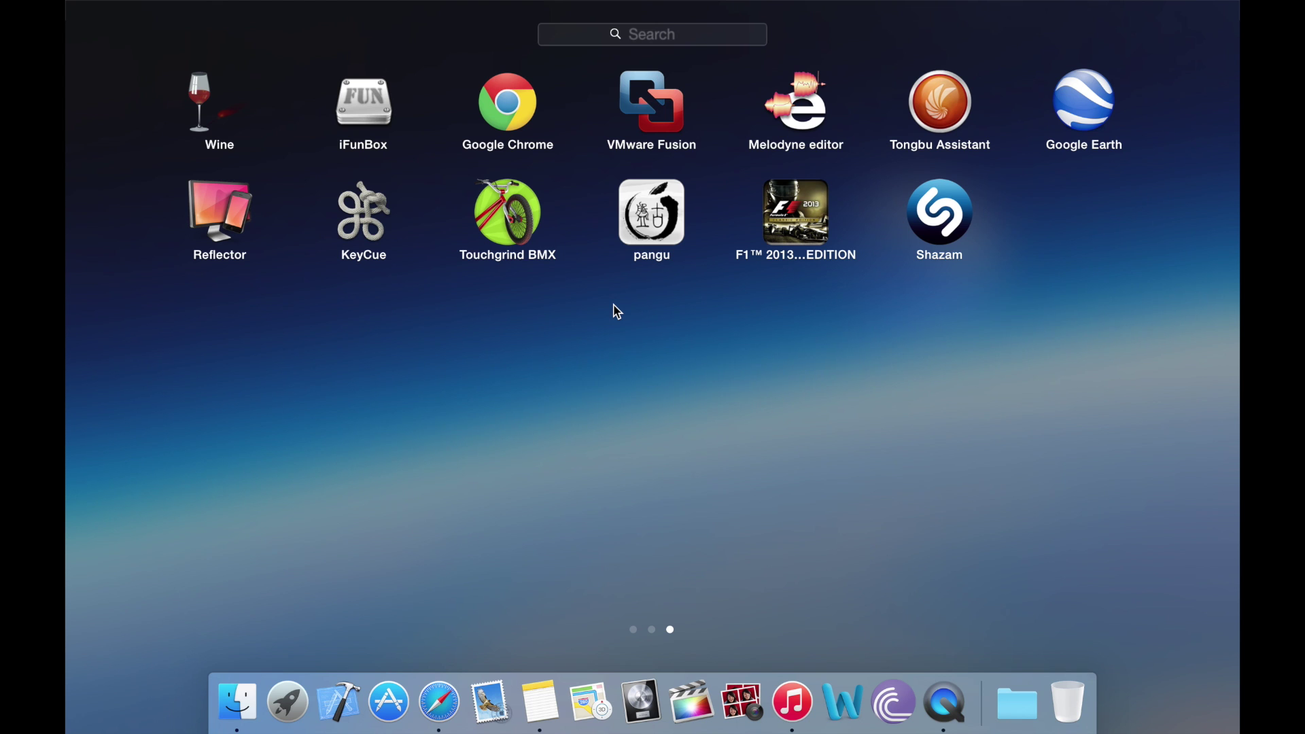
pyautogui.click(618, 312)
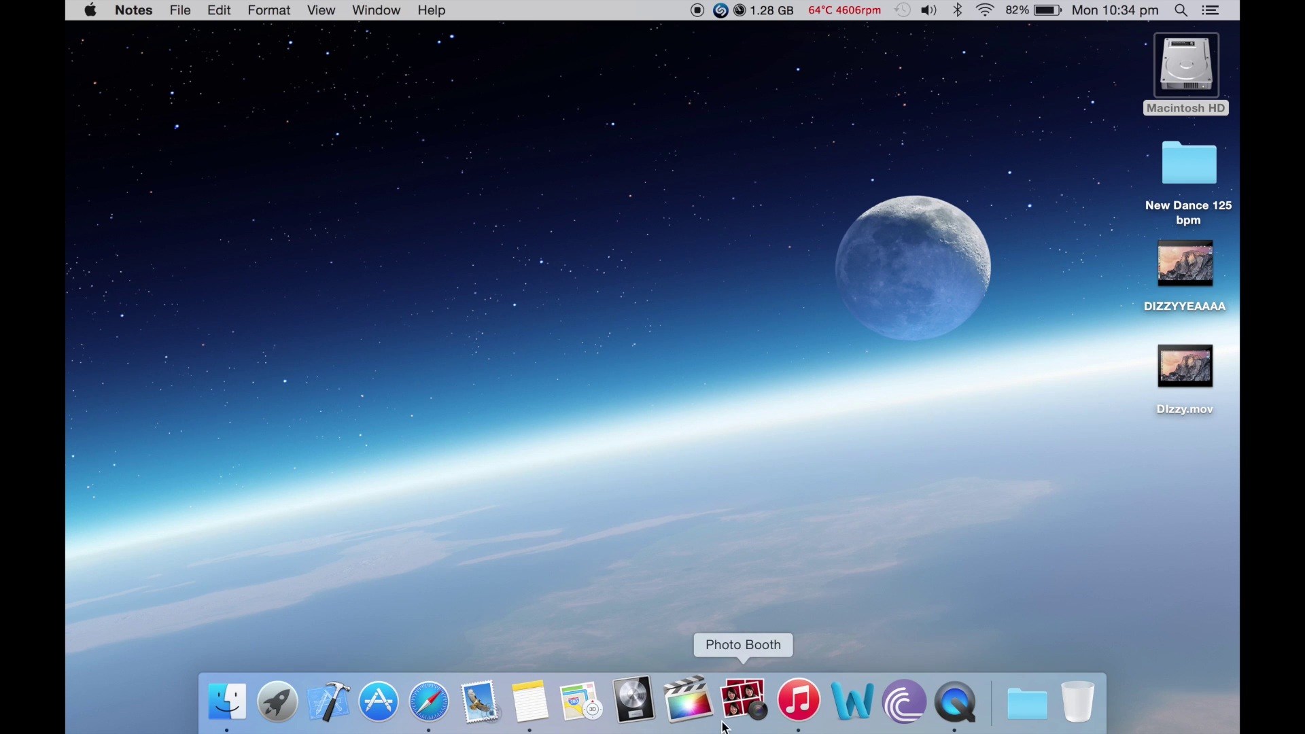